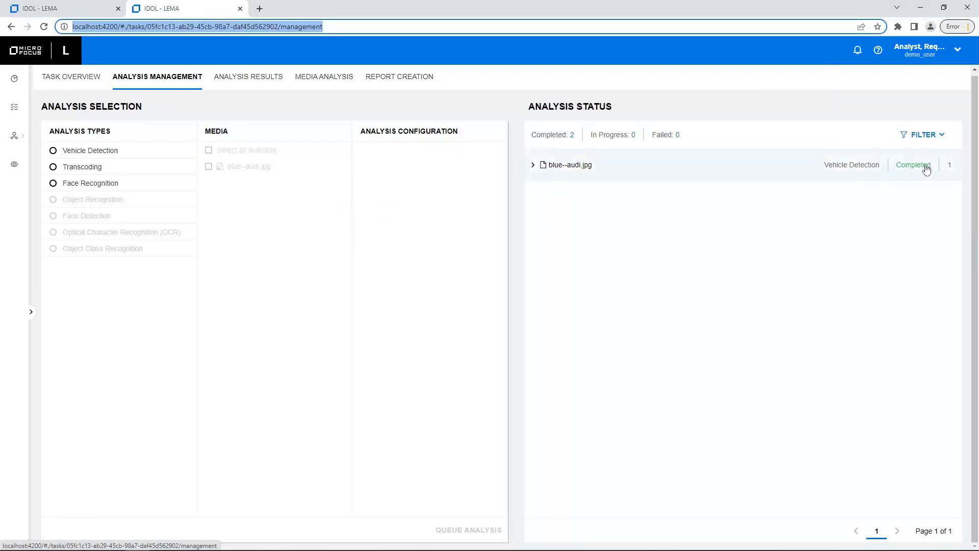
# Open the analysis results and select the vehicle detection from blue--audi.jpg for review
pyautogui.click(270, 82)
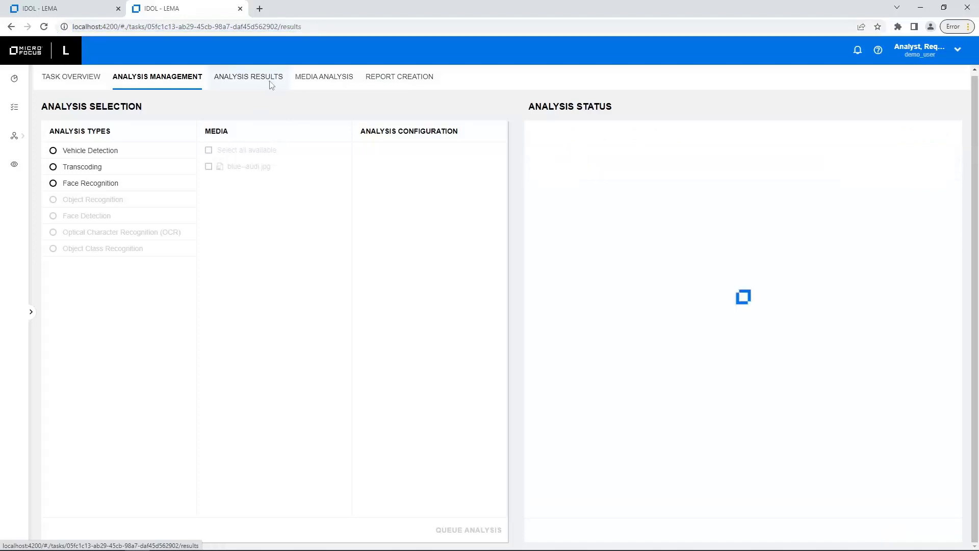
pyautogui.click(500, 113)
pyautogui.click(414, 144)
pyautogui.click(417, 211)
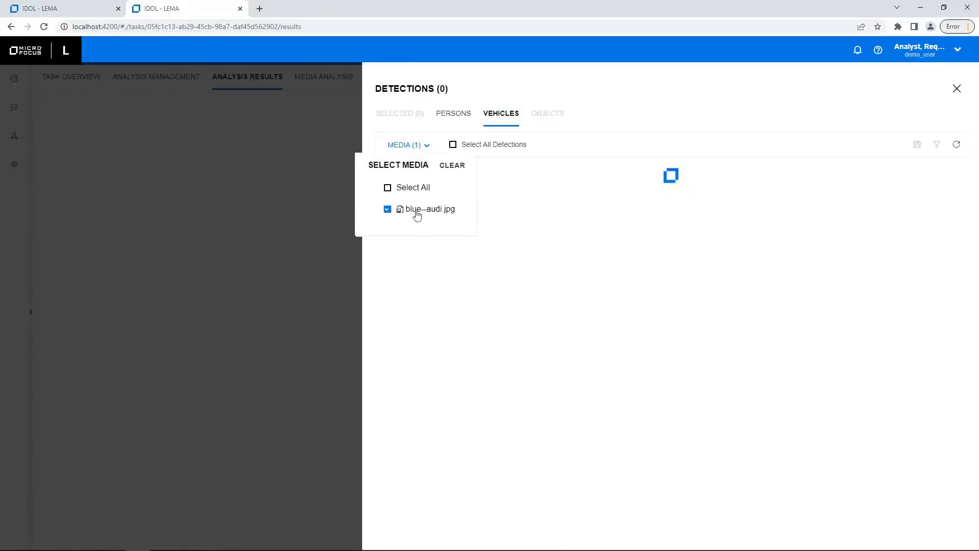
pyautogui.click(426, 226)
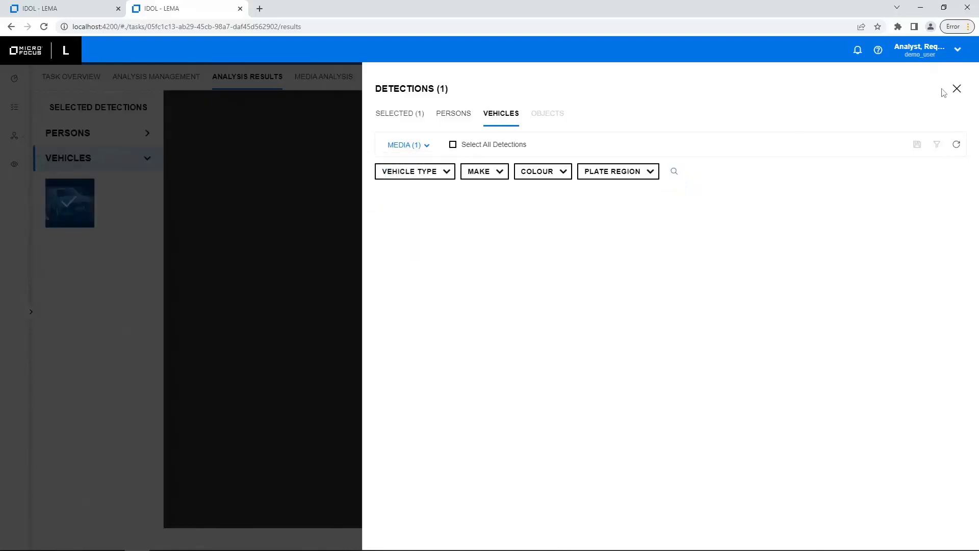
pyautogui.click(956, 89)
# Confirm the Suspects Blue Audi recognition result as a match for the selected vehicle detection, and open report creation
pyautogui.click(79, 210)
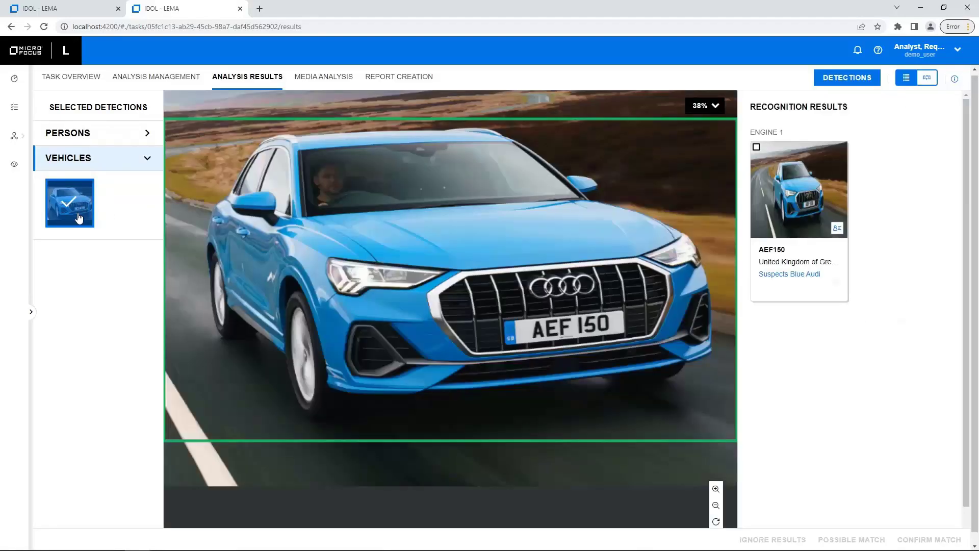
pyautogui.click(812, 198)
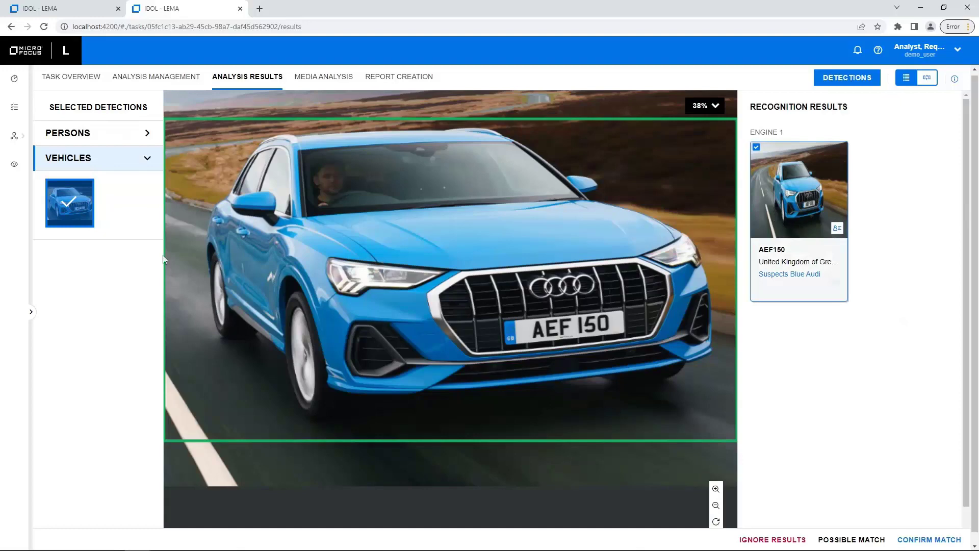
pyautogui.scroll(-1, 812, 315)
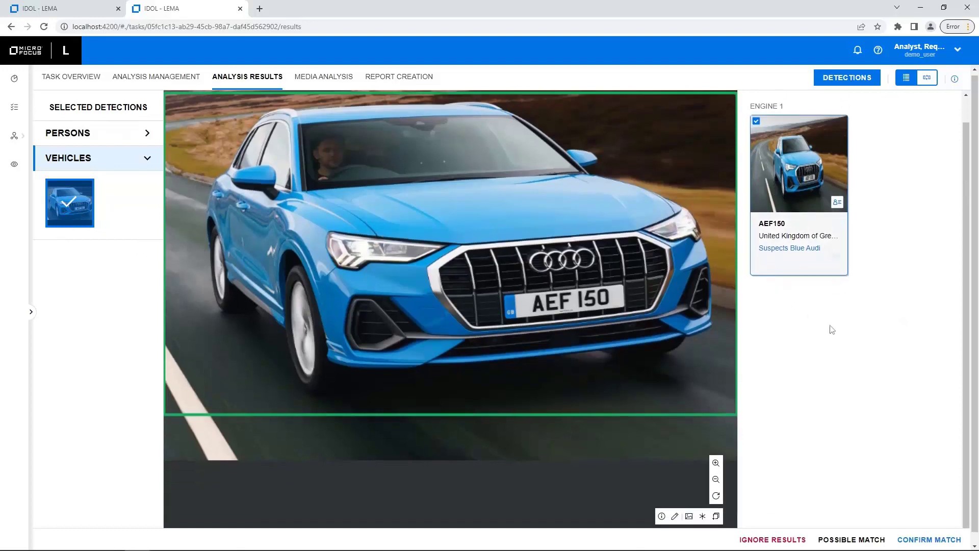
pyautogui.click(923, 539)
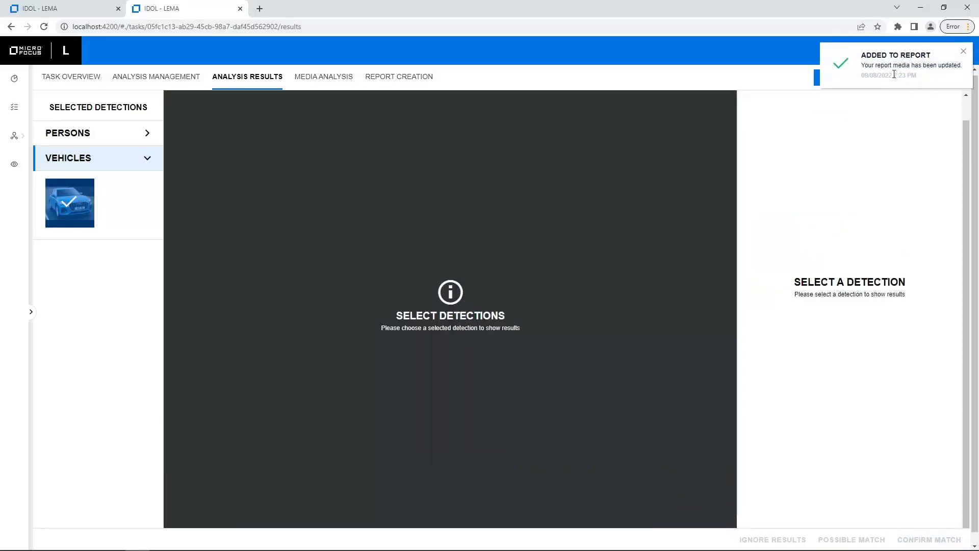
pyautogui.click(963, 51)
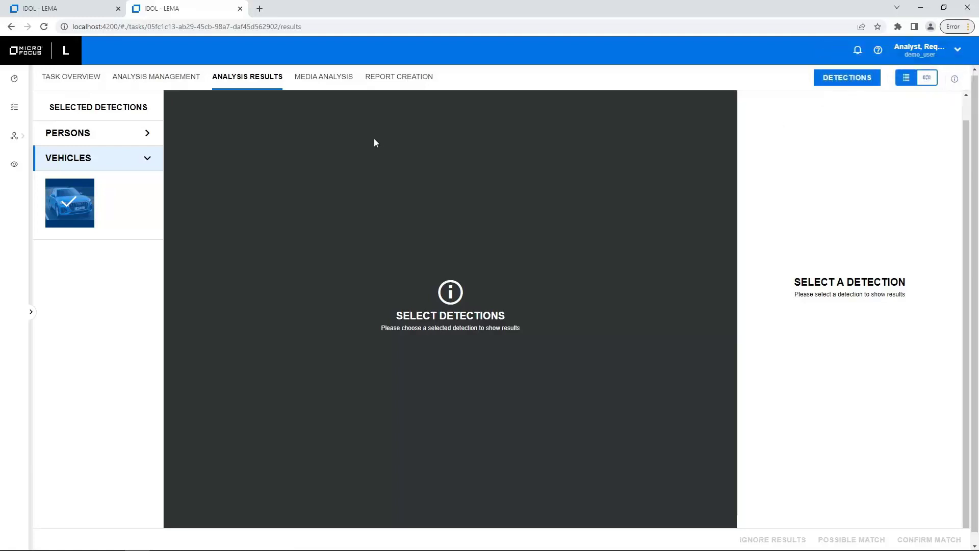
pyautogui.click(426, 82)
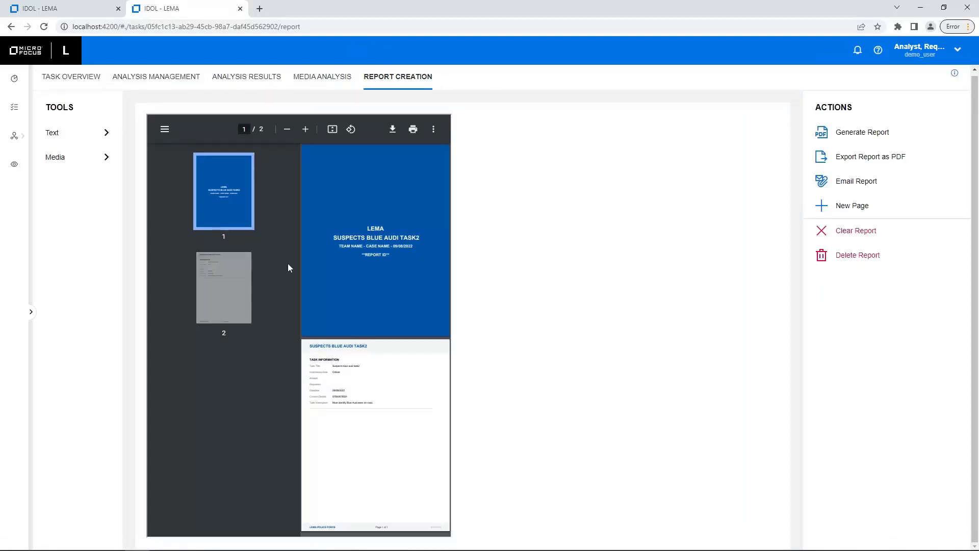
# Add a new page to the report, followed by a text box, a link and a second text box
pyautogui.click(83, 136)
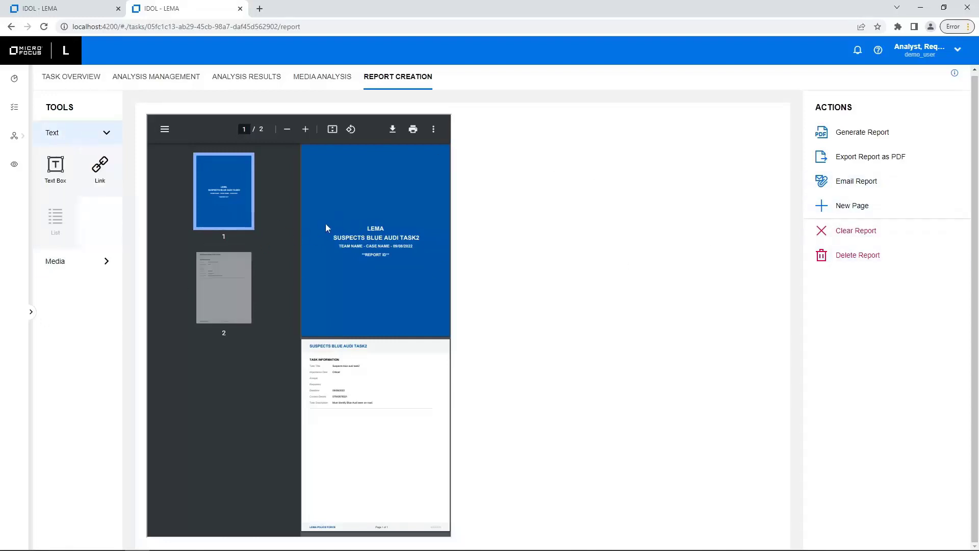
pyautogui.click(874, 206)
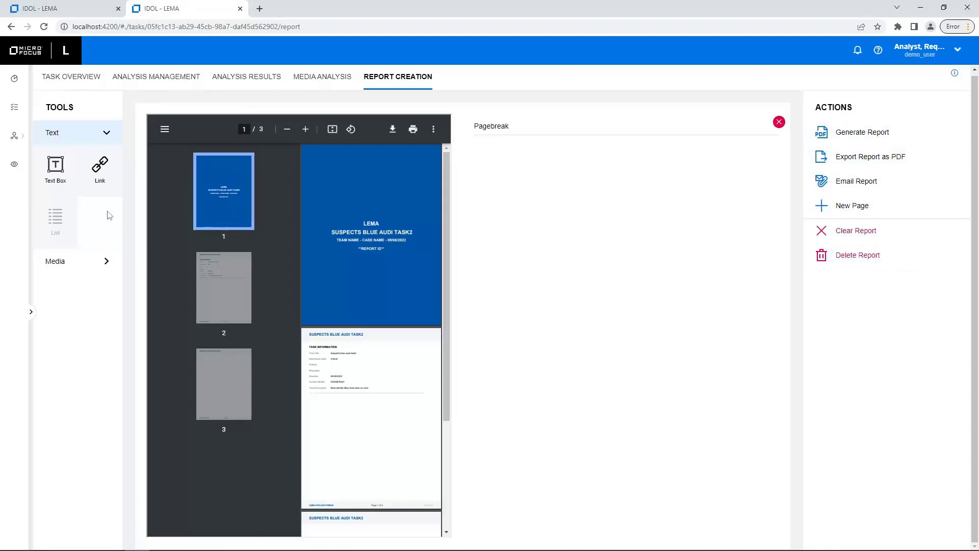
pyautogui.click(65, 185)
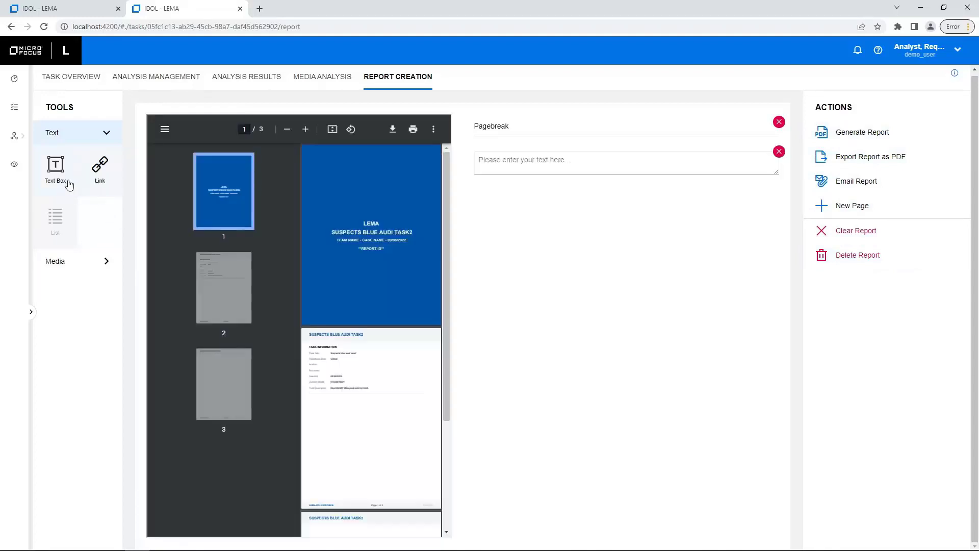
pyautogui.click(100, 182)
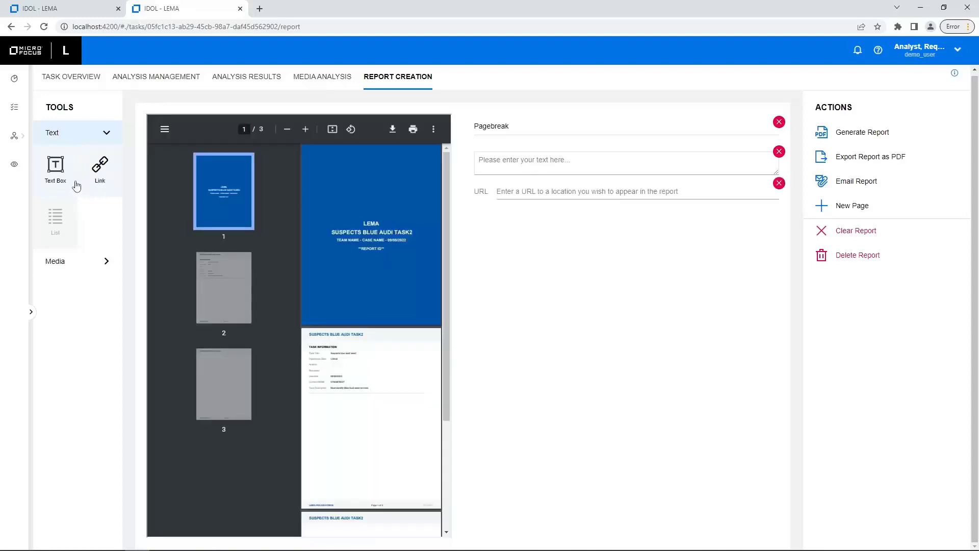
pyautogui.click(64, 185)
# Fill the first text box with "this is test text" repeated 16 times
pyautogui.click(546, 168)
pyautogui.write('thi')
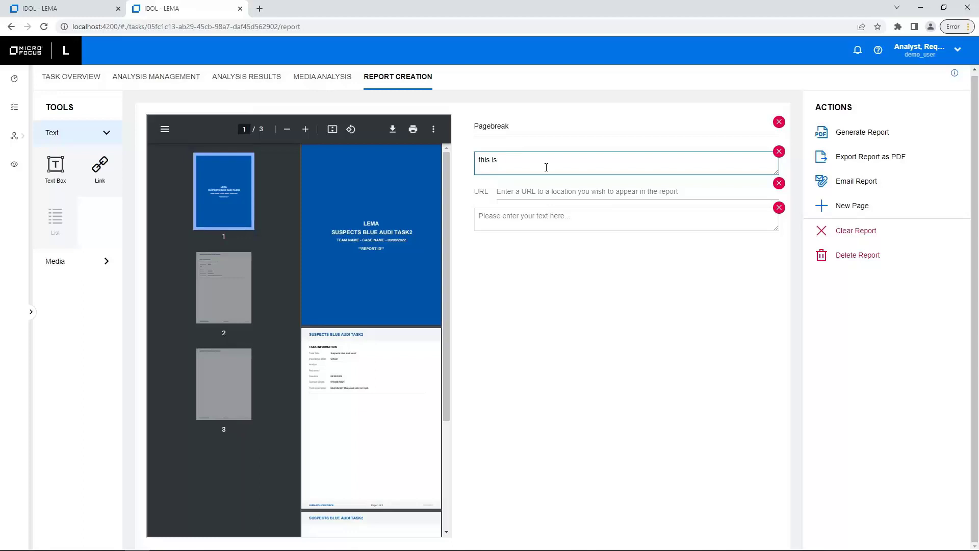
pyautogui.write('s is test text')
pyautogui.hotkey('ctrl', 'a')
pyautogui.hotkey('ctrl', 'c')
pyautogui.click(579, 162)
pyautogui.hotkey('ctrl', 'v')
pyautogui.hotkey('ctrl', 'v')
pyautogui.hotkey('ctrl', 'v')
pyautogui.hotkey('ctrl', 'a')
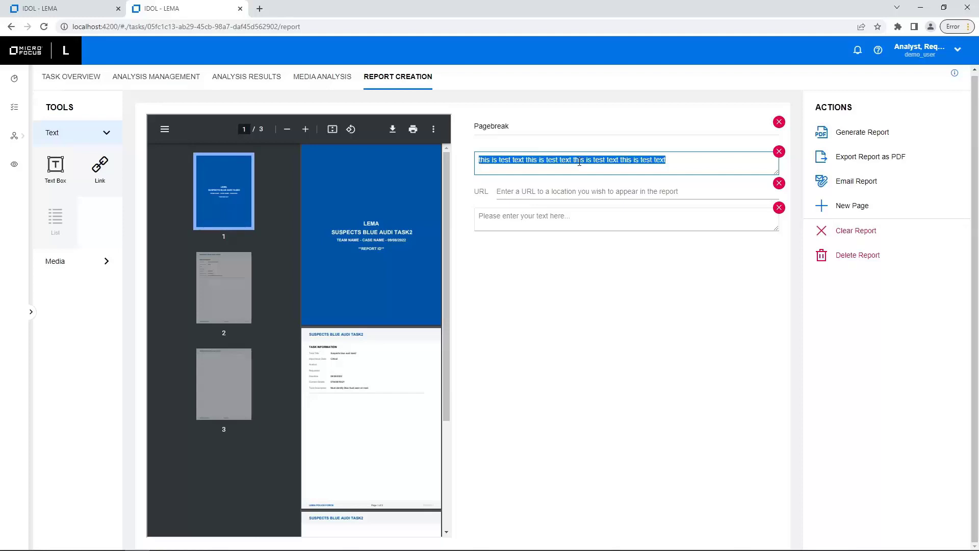
pyautogui.hotkey('ctrl', 'c')
pyautogui.click(699, 158)
pyautogui.hotkey('ctrl', 'v')
pyautogui.hotkey('ctrl', 'v')
pyautogui.hotkey('ctrl', 'v')
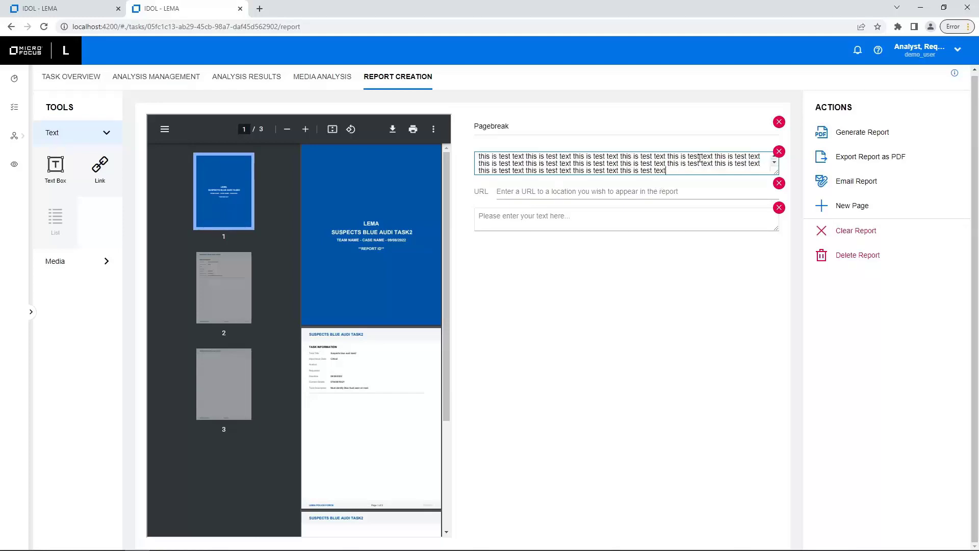
# Set the link's URL to google.com and check the new content in the report preview
pyautogui.click(605, 192)
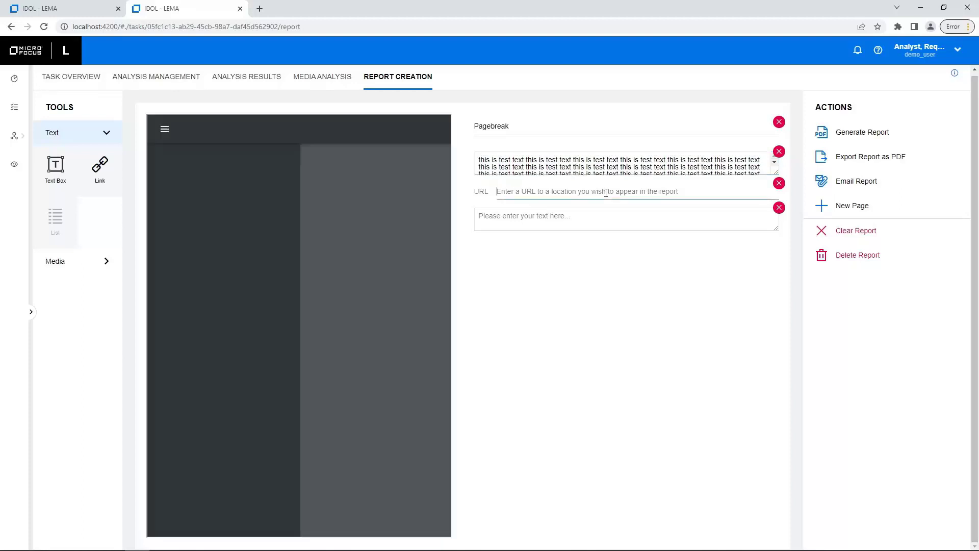
pyautogui.write('google.com')
pyautogui.click(762, 314)
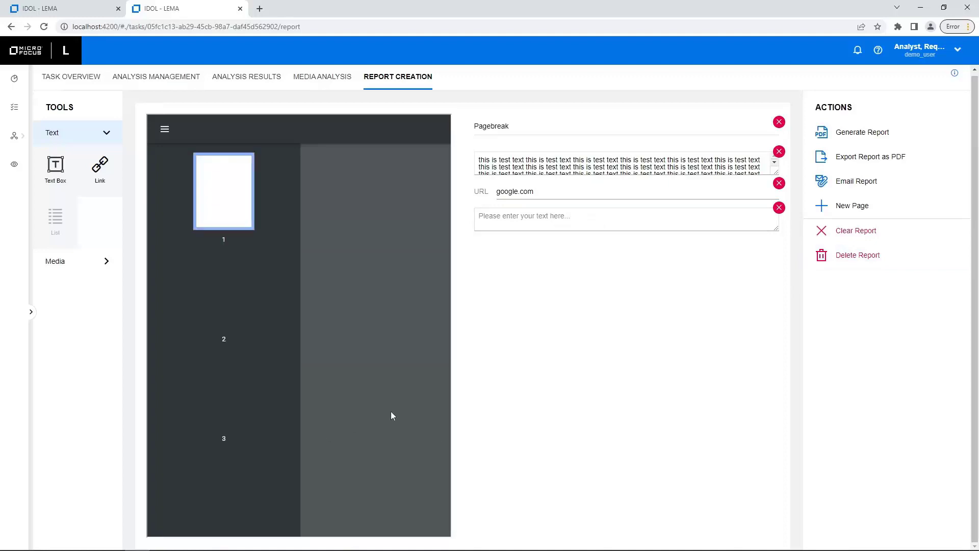
pyautogui.click(236, 385)
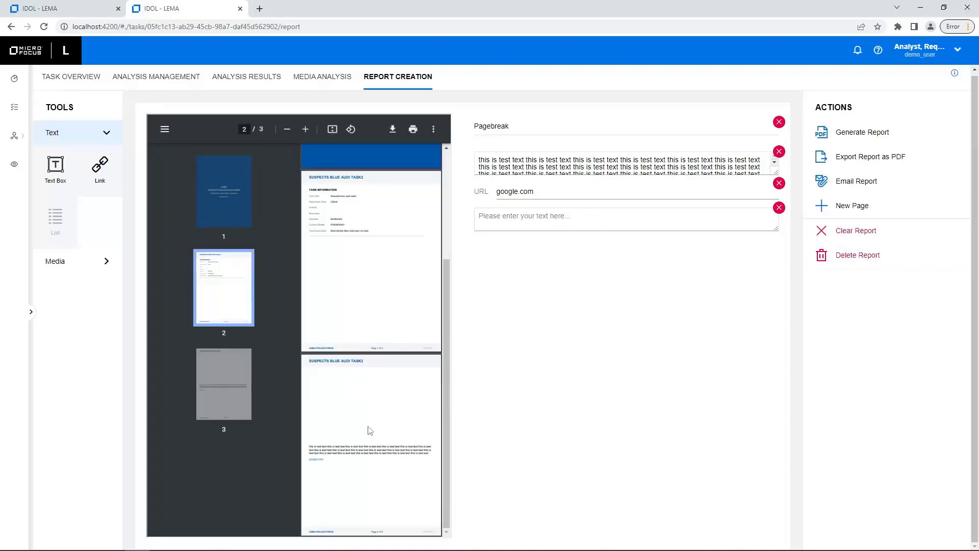
pyautogui.scroll(3, 378, 428)
pyautogui.moveTo(396, 537); pyautogui.dragTo(354, 536)
pyautogui.scroll(-2, 390, 456)
pyautogui.scroll(-3, 390, 456)
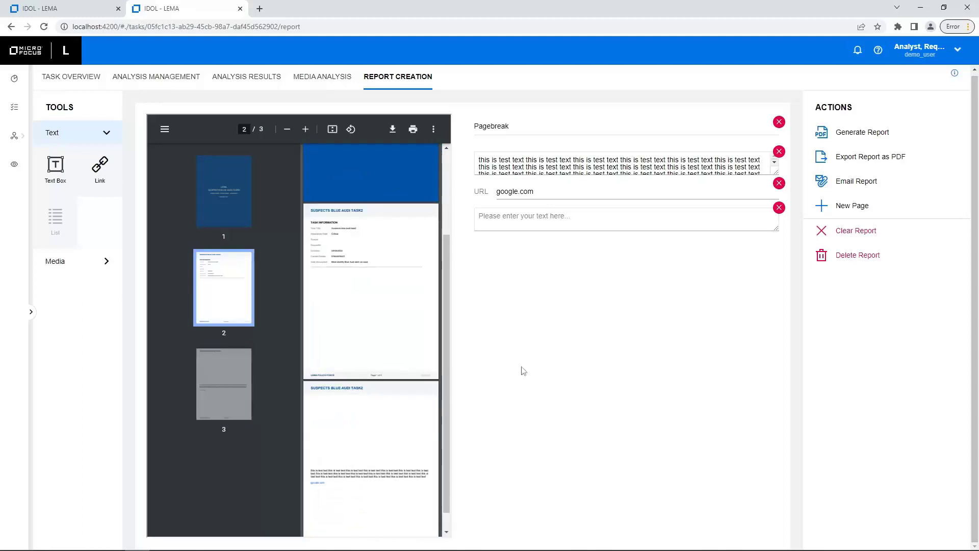
# Remove the page break, the link and both text boxes from the report
pyautogui.click(779, 123)
pyautogui.click(779, 124)
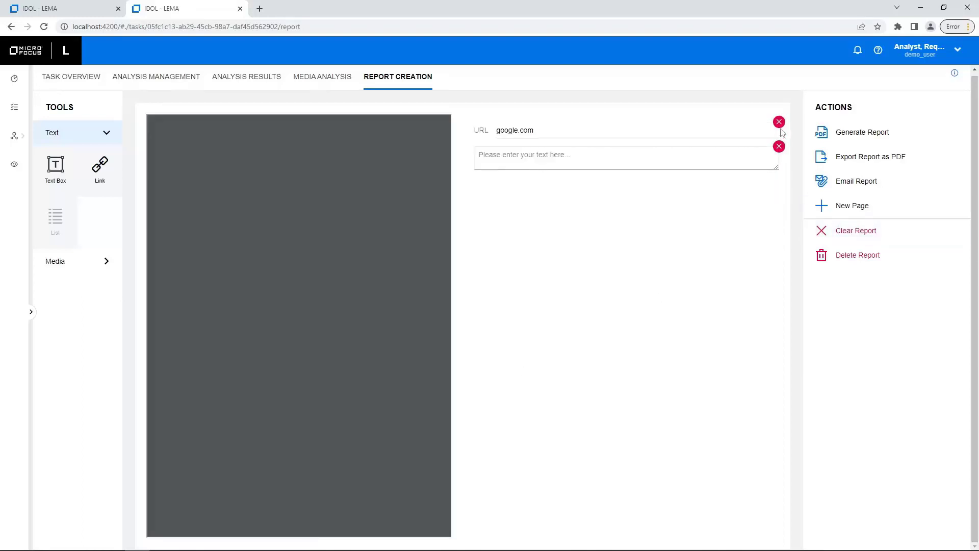
pyautogui.click(778, 122)
pyautogui.click(779, 123)
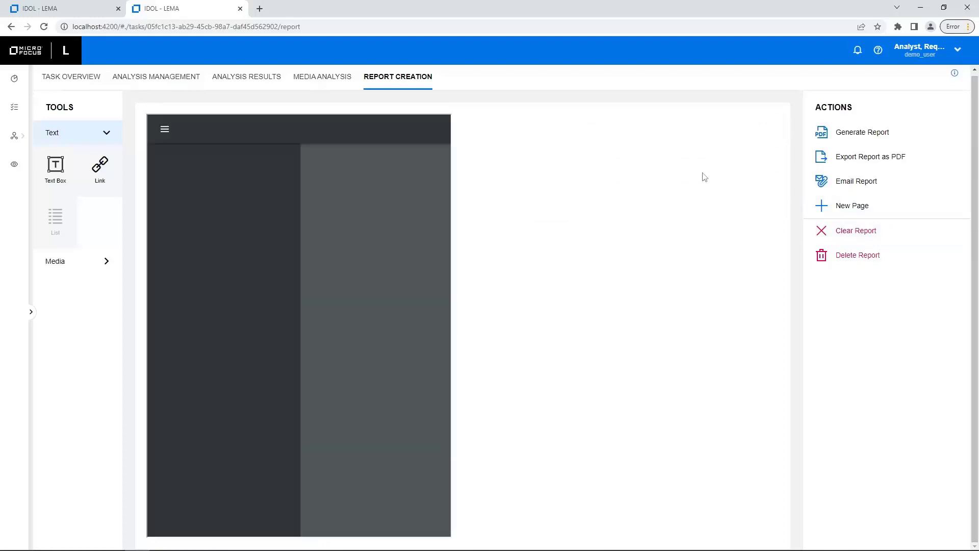
# Review the vehicle match categories and add the confirmed blue Audi match to the report
pyautogui.click(69, 133)
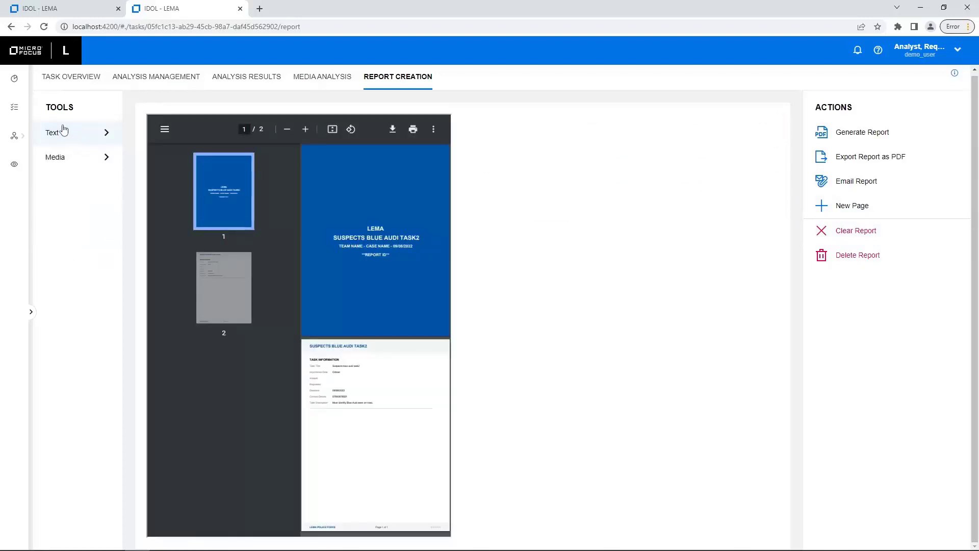
pyautogui.click(60, 164)
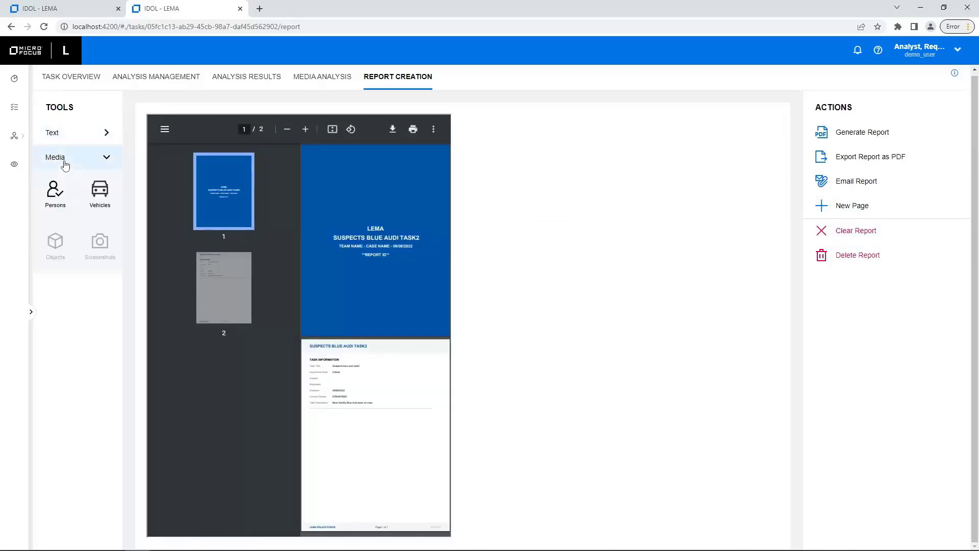
pyautogui.click(100, 201)
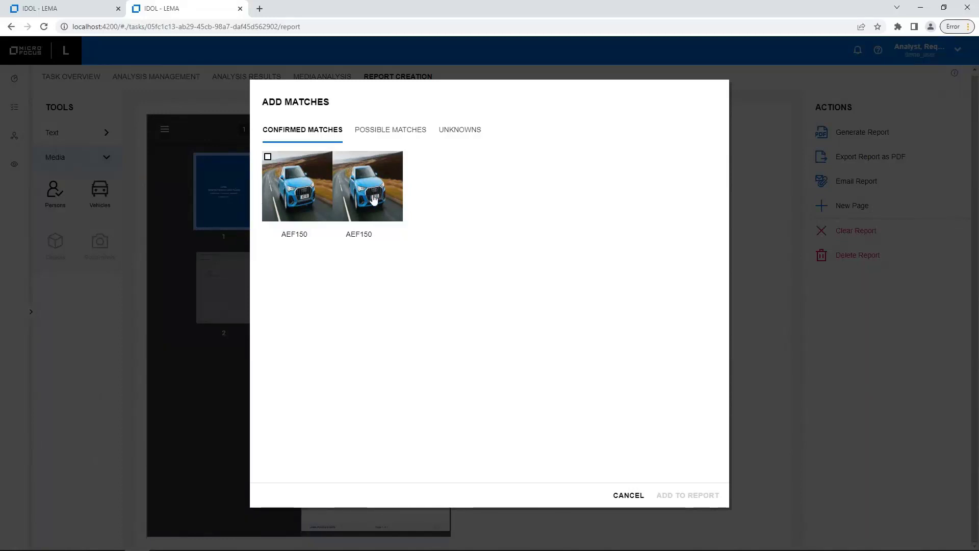
pyautogui.click(388, 134)
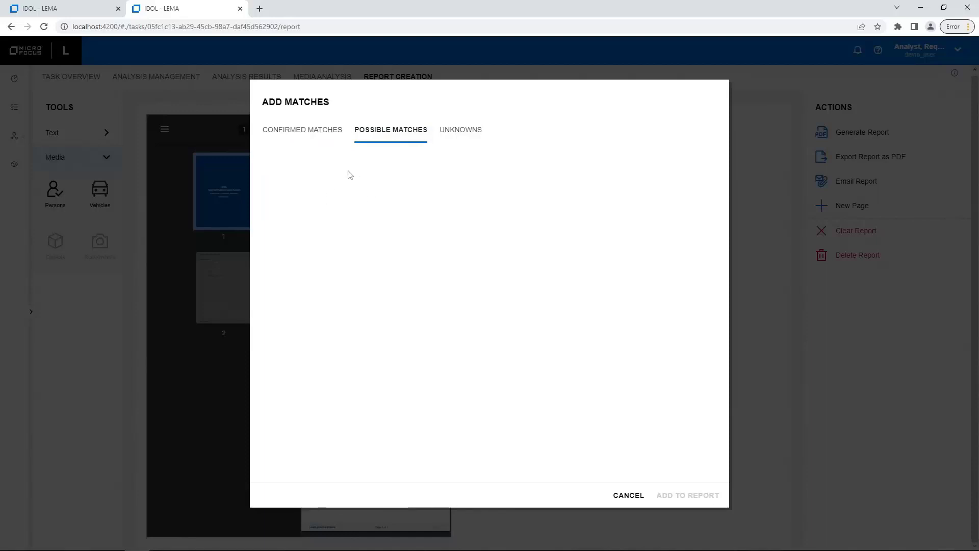
pyautogui.click(455, 143)
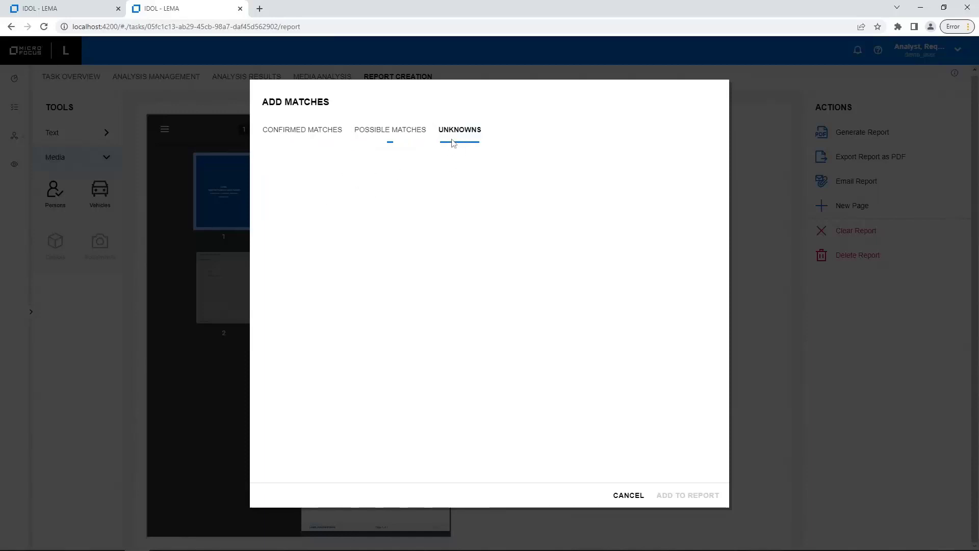
pyautogui.click(315, 135)
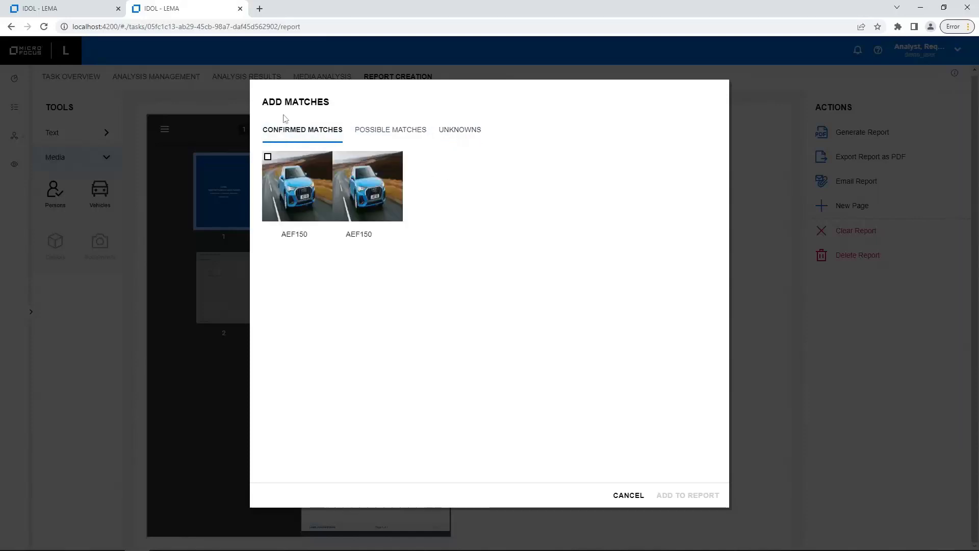
pyautogui.click(339, 193)
pyautogui.click(694, 496)
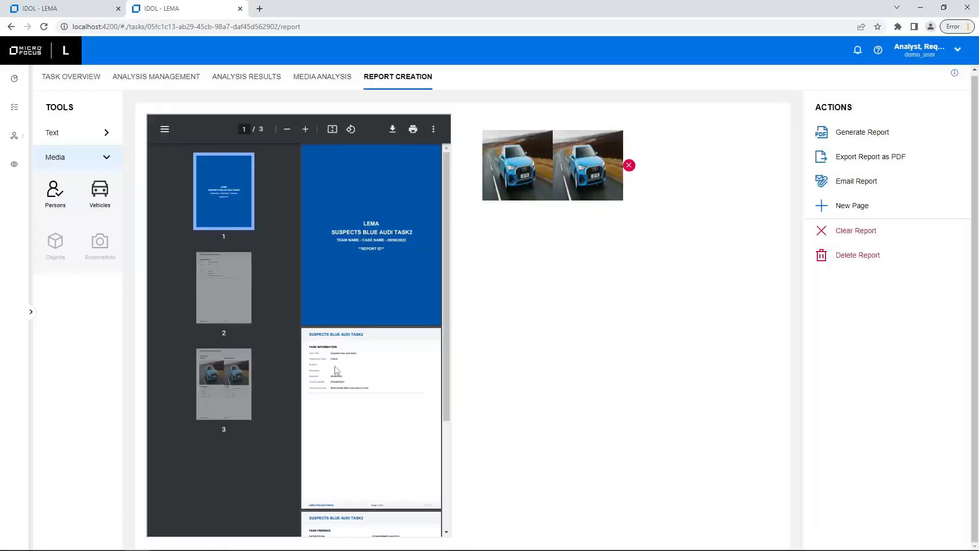
# Examine the task findings page in the report preview, comparing the detection details with the confirmed match details
pyautogui.scroll(-3, 418, 361)
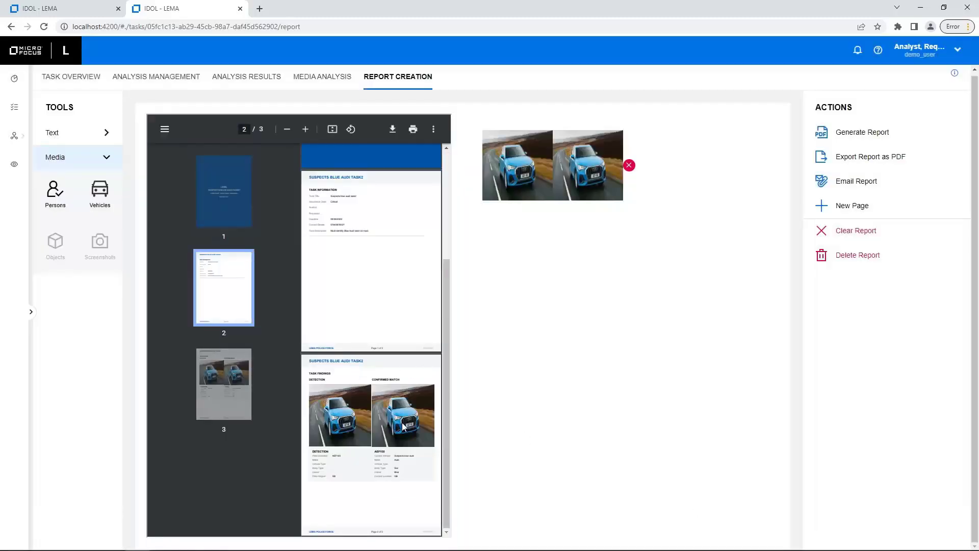
pyautogui.scroll(-3, 402, 425)
pyautogui.keyDown('ctrl'); pyautogui.scroll(4, 402, 422); pyautogui.keyUp('ctrl')
pyautogui.moveTo(397, 531); pyautogui.dragTo(355, 531)
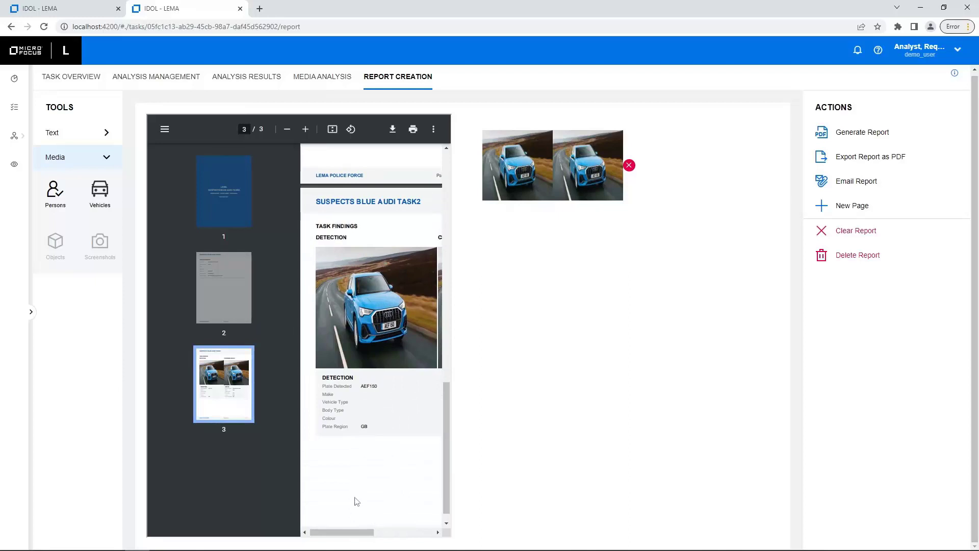
pyautogui.moveTo(368, 532); pyautogui.dragTo(410, 532)
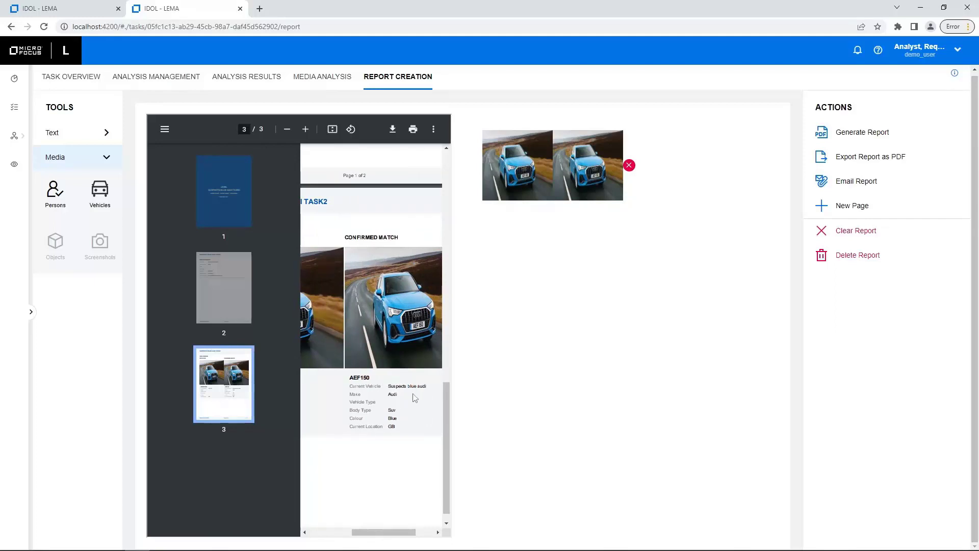
pyautogui.scroll(2, 413, 397)
pyautogui.scroll(-1, 418, 395)
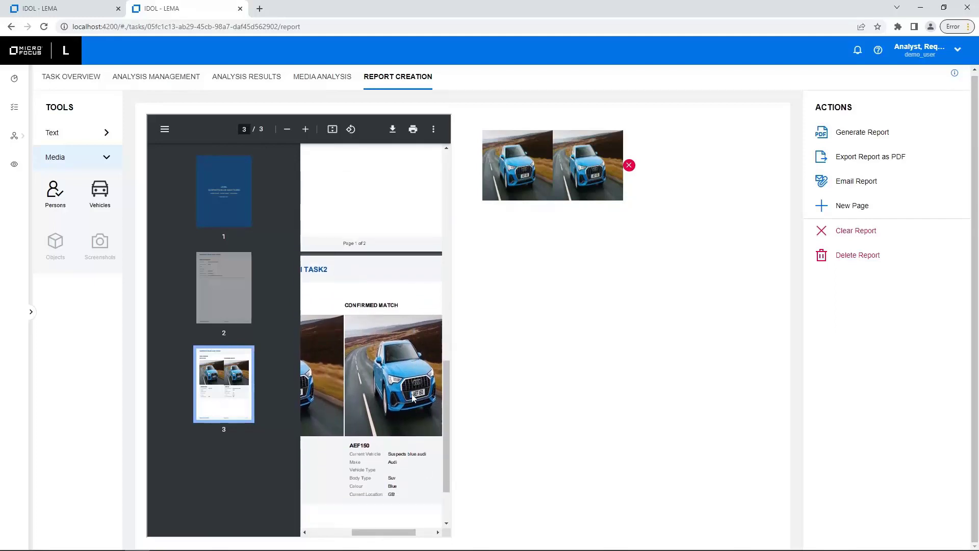
pyautogui.hotkey('ctrl', '-')
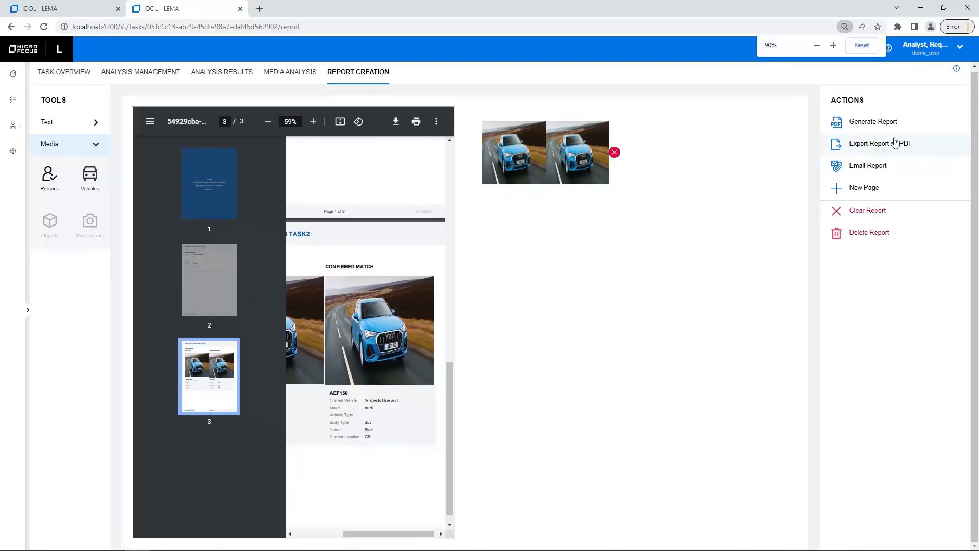
pyautogui.hotkey('ctrl', '+')
# Export the report as a PDF and open the downloaded file
pyautogui.click(869, 157)
pyautogui.click(48, 536)
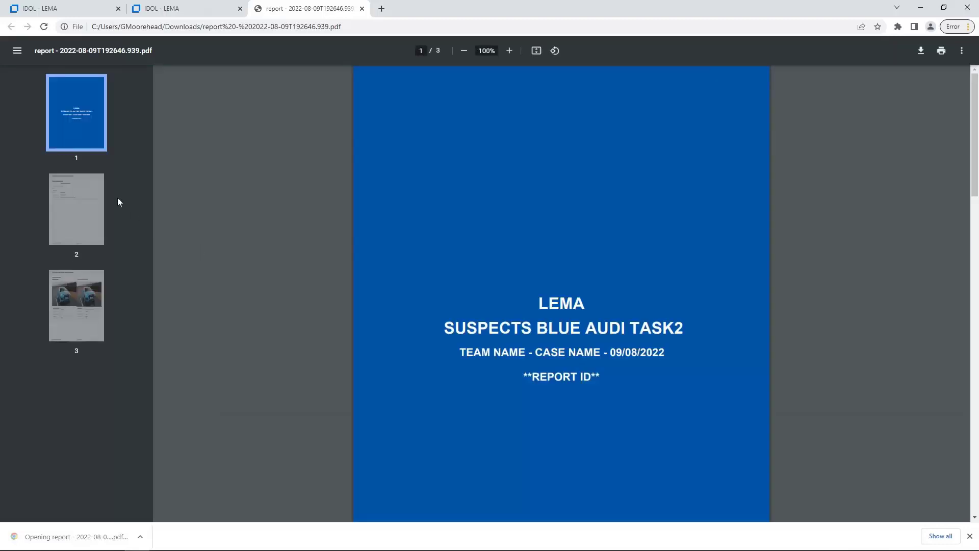
# Review the cover, task information and task findings pages of the exported PDF and close the file
pyautogui.click(87, 206)
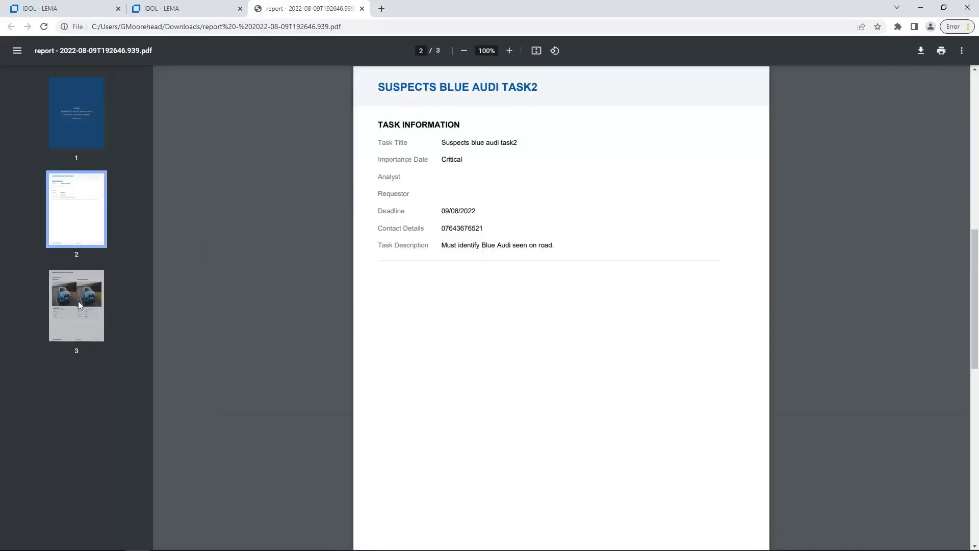
pyautogui.click(78, 301)
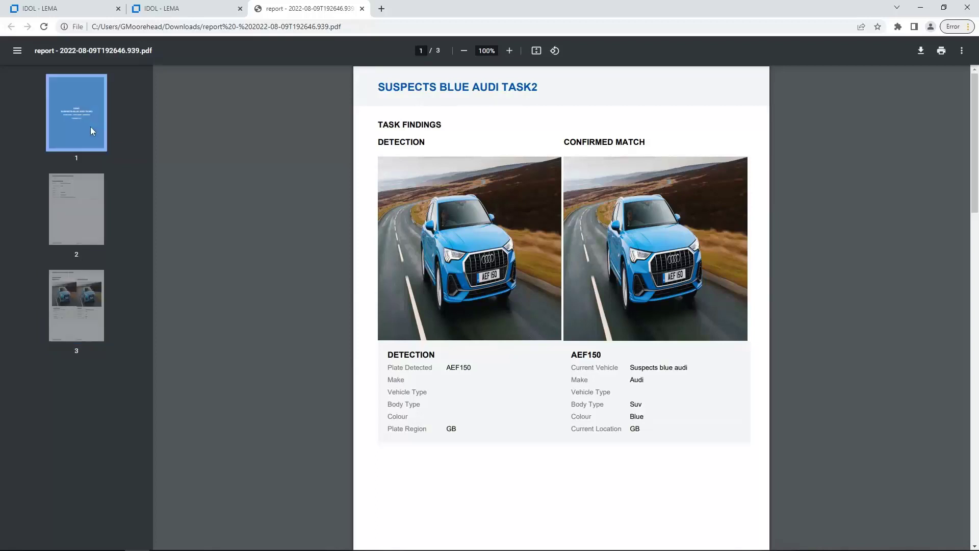
pyautogui.click(91, 131)
pyautogui.click(74, 216)
pyautogui.click(77, 313)
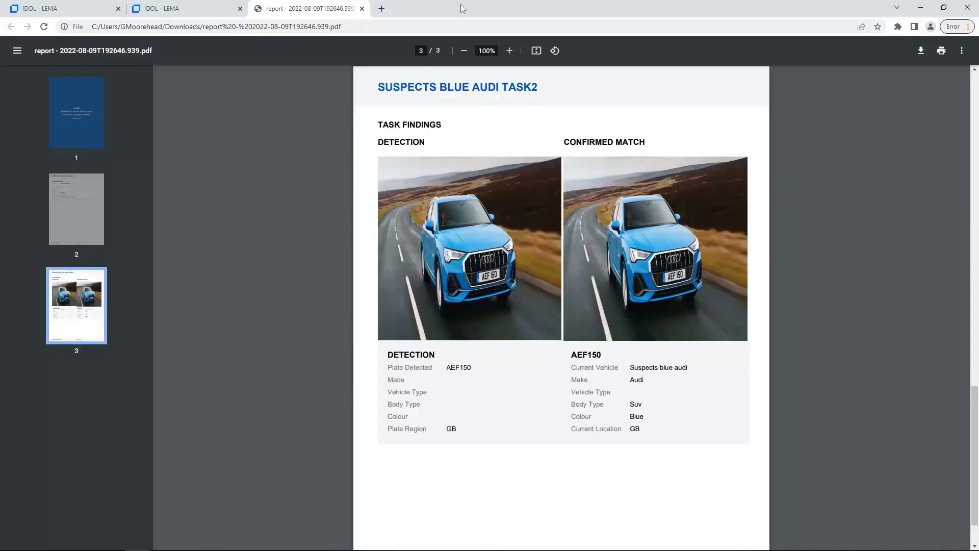
pyautogui.click(362, 8)
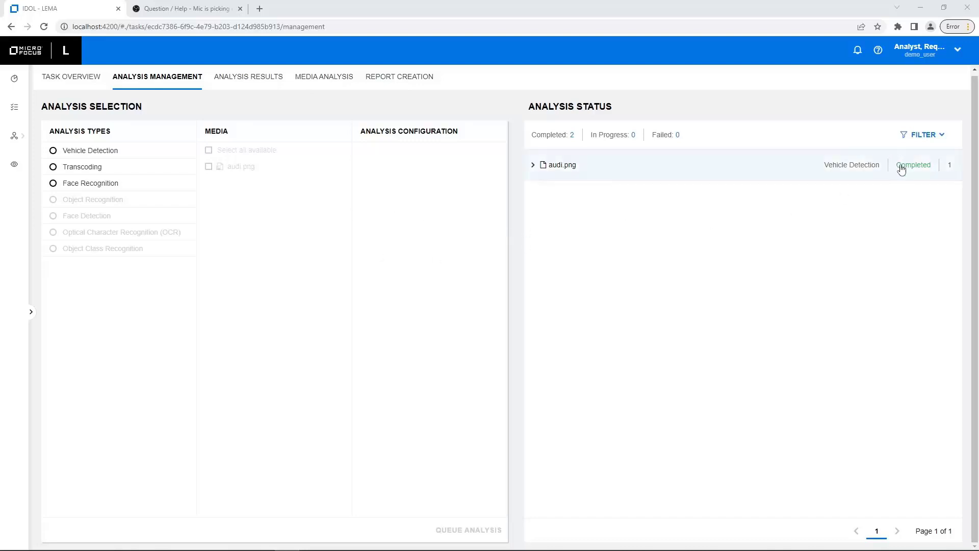
# Load the vehicle detections for the task's image in the analysis results, select the yellow Audi and display its detection
pyautogui.click(278, 82)
pyautogui.click(499, 115)
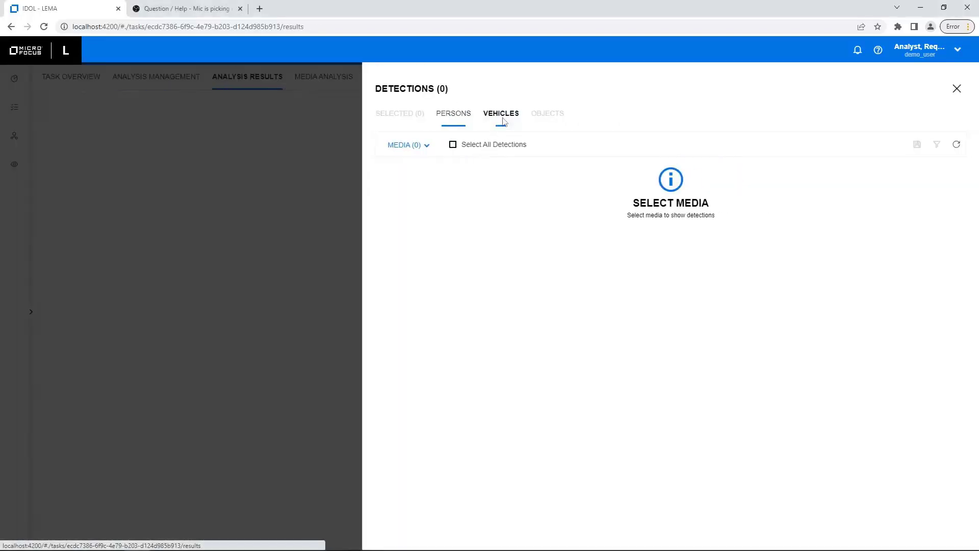
pyautogui.click(419, 148)
pyautogui.click(414, 208)
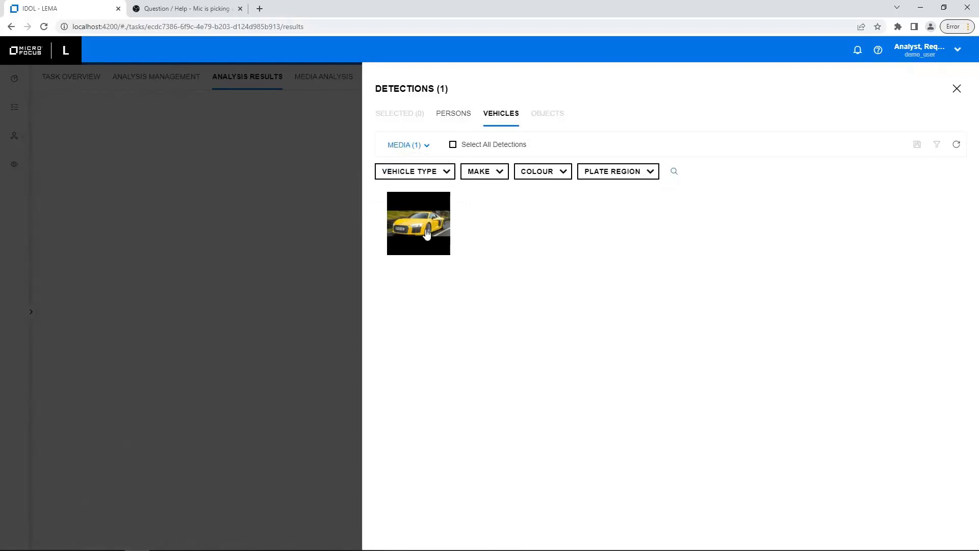
pyautogui.click(426, 233)
pyautogui.click(956, 89)
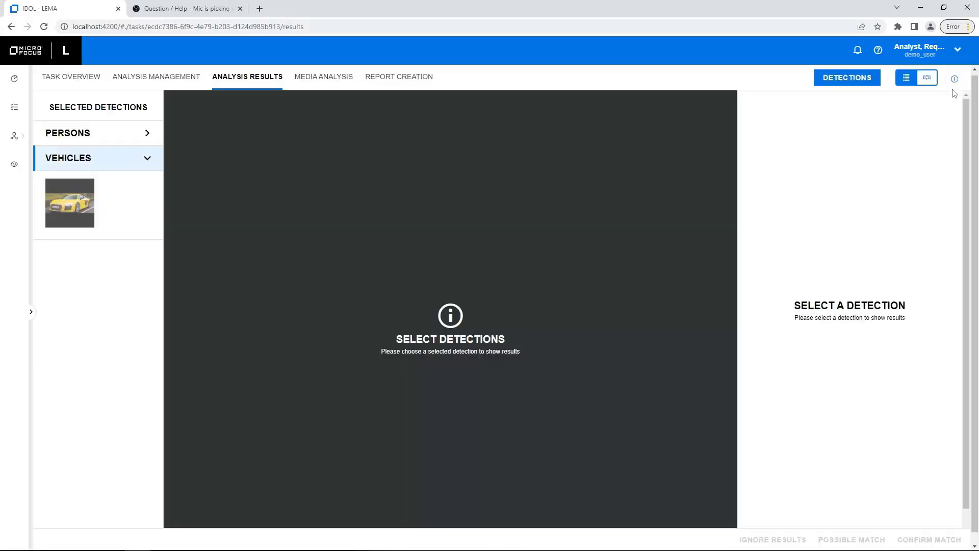
pyautogui.click(78, 212)
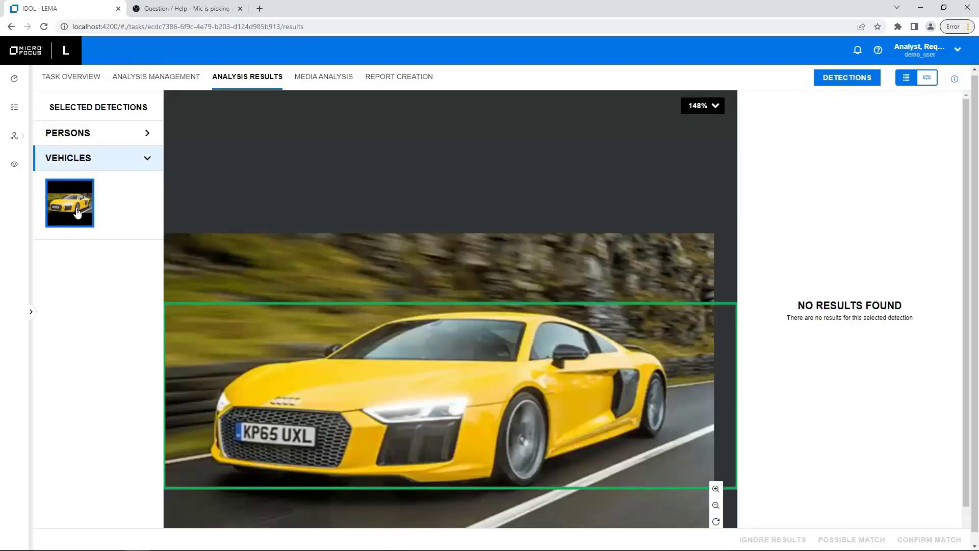
# Add the unmatched yellow Audi detection to the report media, confirming the plate value detected by the MicroFocus engine
pyautogui.scroll(-1, 461, 410)
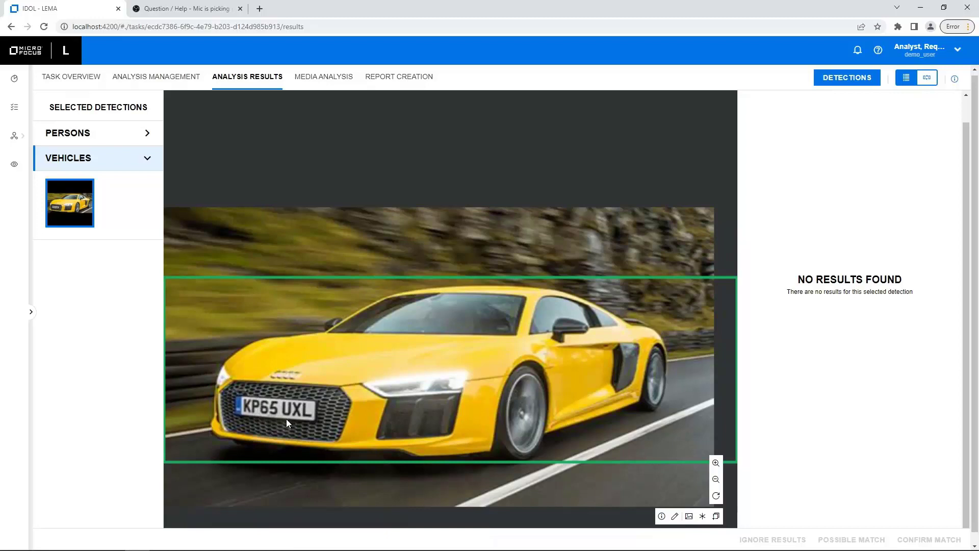
pyautogui.click(716, 517)
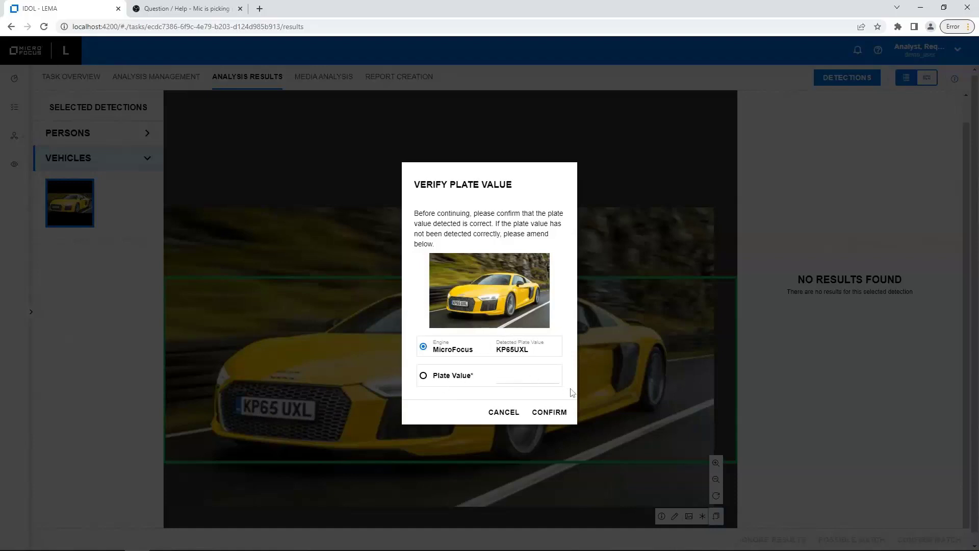
pyautogui.click(559, 413)
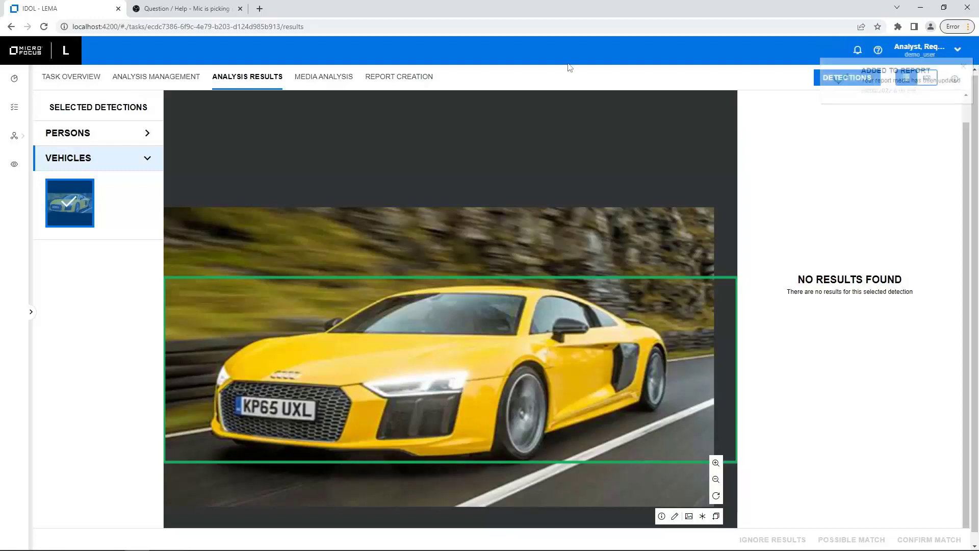
# Insert the yellow Audi from the unknown vehicles into the task report, checking the confirmed and possible matches first
pyautogui.click(385, 80)
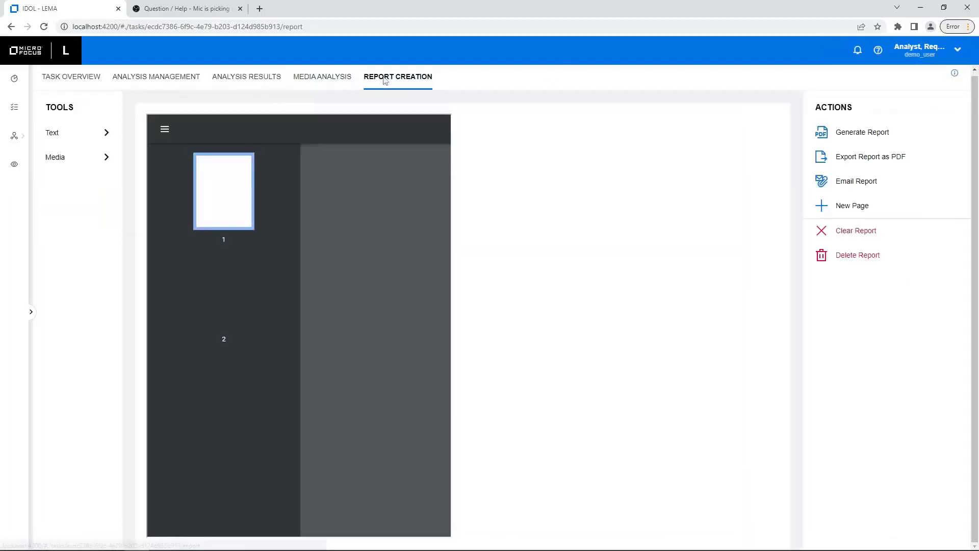
pyautogui.click(86, 162)
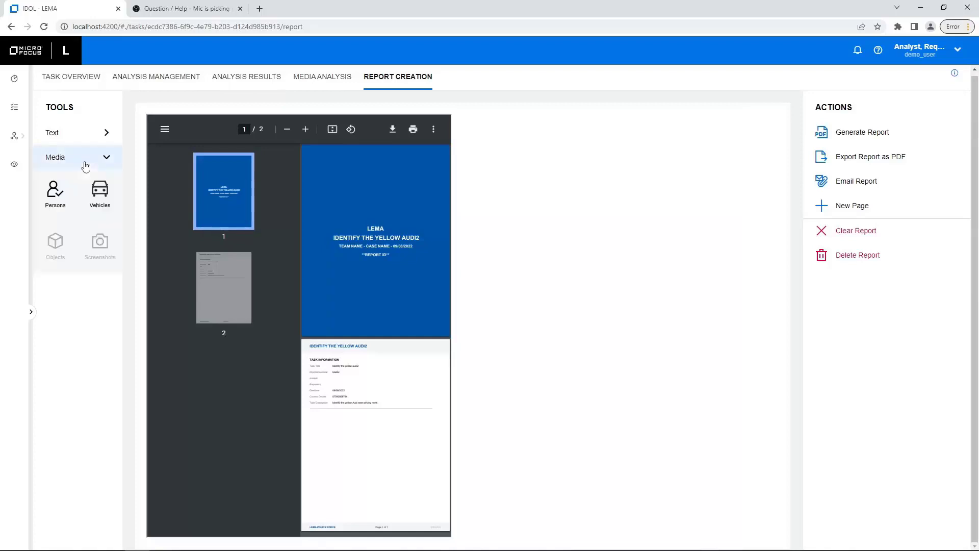
pyautogui.click(103, 195)
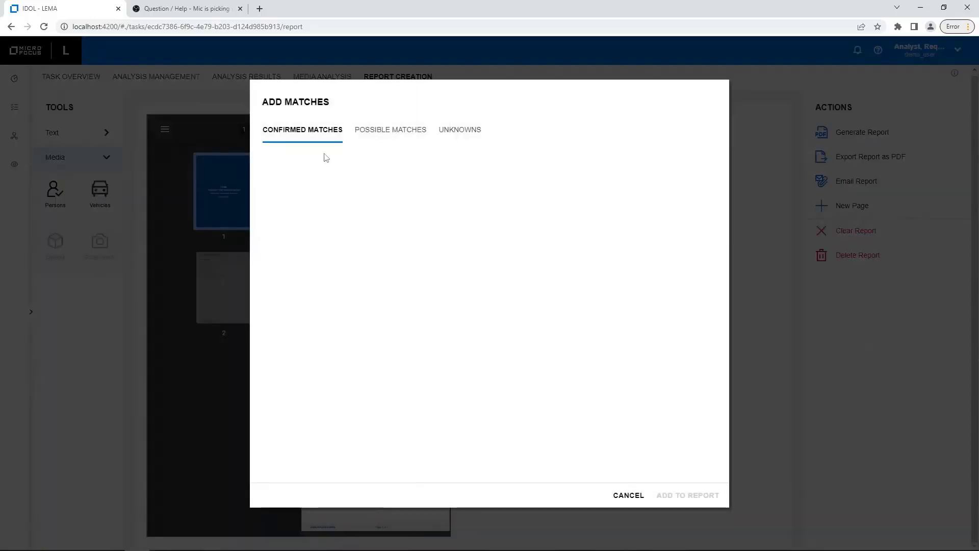
pyautogui.click(385, 133)
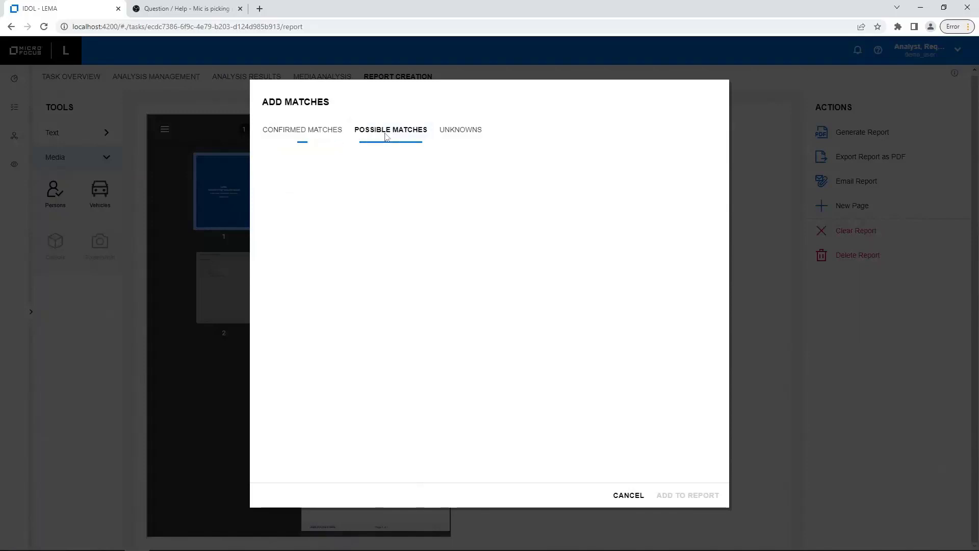
pyautogui.click(465, 132)
pyautogui.click(300, 190)
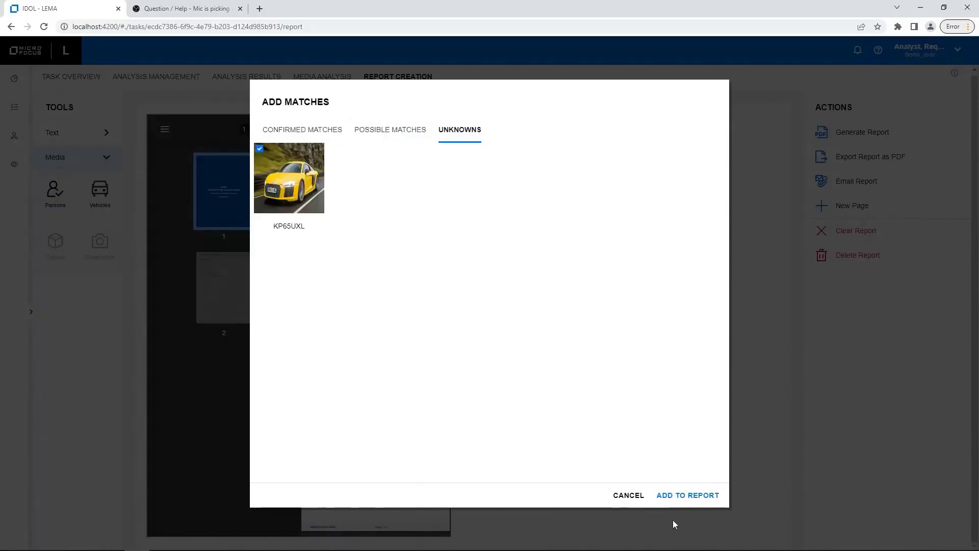
pyautogui.click(687, 493)
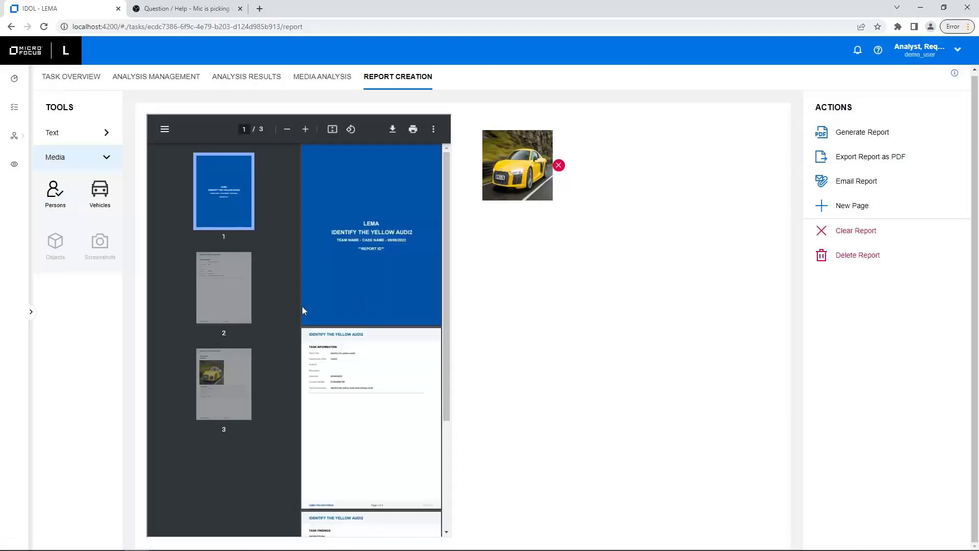
# Check the yellow Audi findings in the report preview, export the report as a PDF and open its task findings page
pyautogui.scroll(-3, 394, 396)
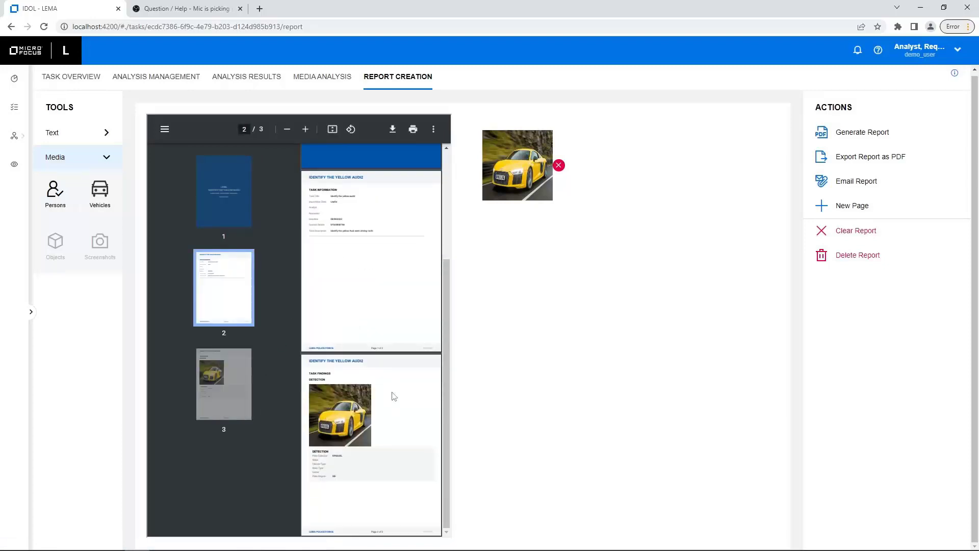
pyautogui.scroll(1, 394, 395)
pyautogui.moveTo(385, 533); pyautogui.dragTo(355, 533)
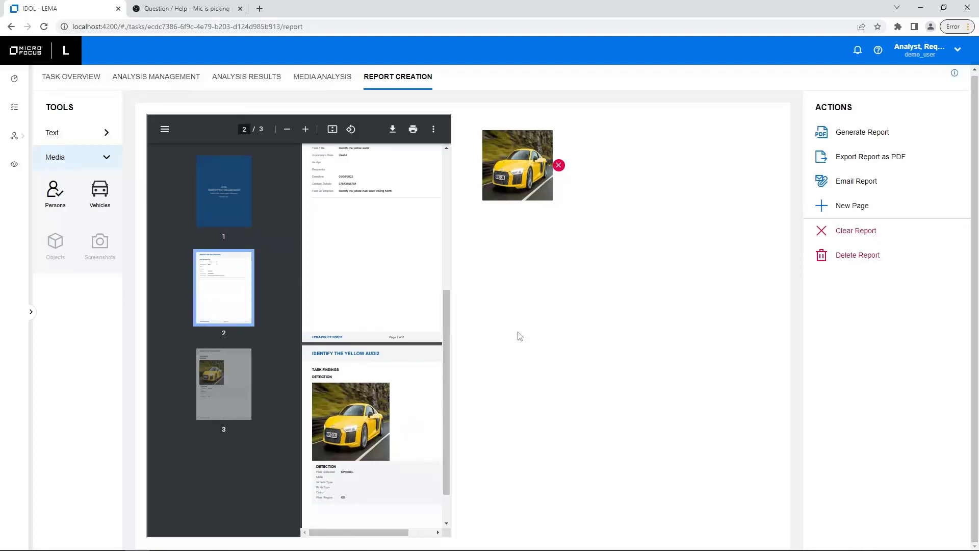
pyautogui.click(895, 157)
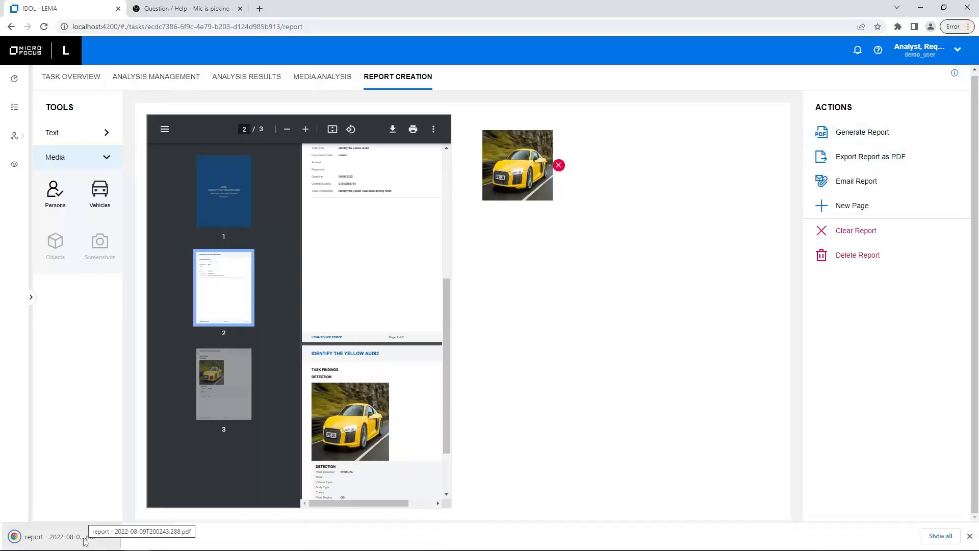
pyautogui.click(86, 541)
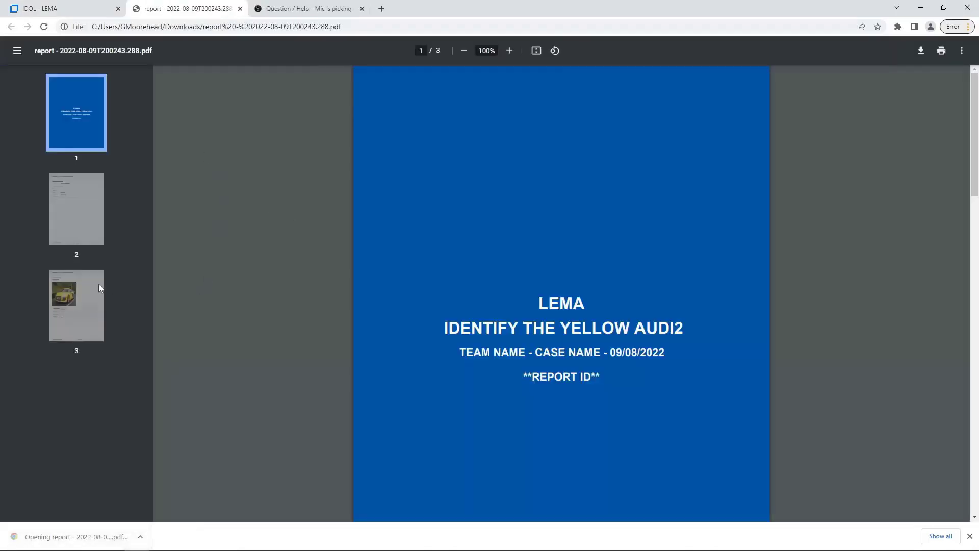
pyautogui.click(99, 288)
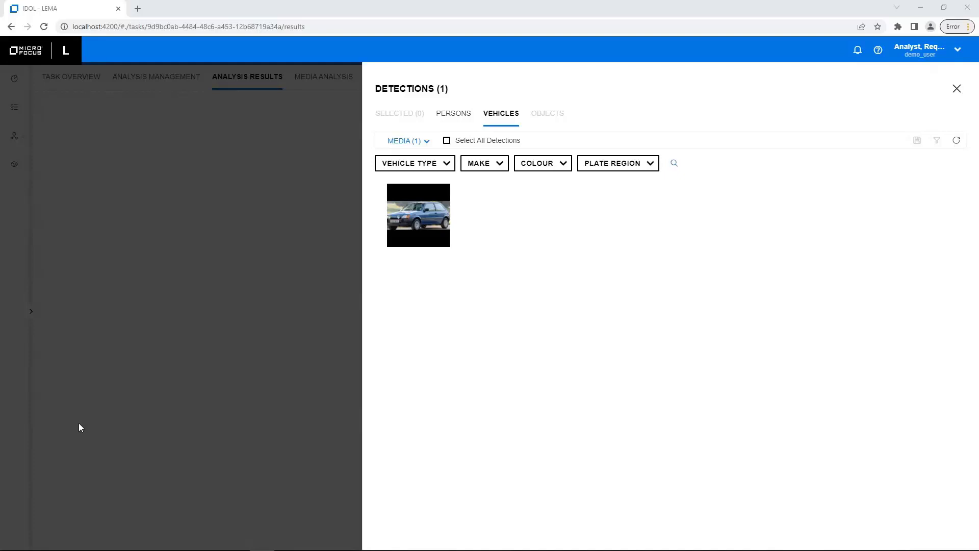
# Select the blue Ford in the vehicle detections and display its detection in the analysis results
pyautogui.click(430, 226)
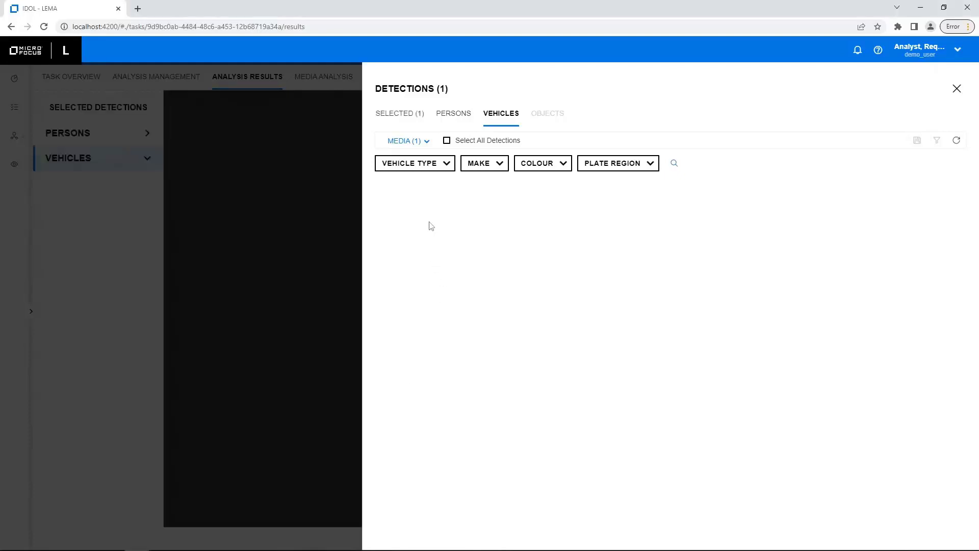
pyautogui.click(956, 89)
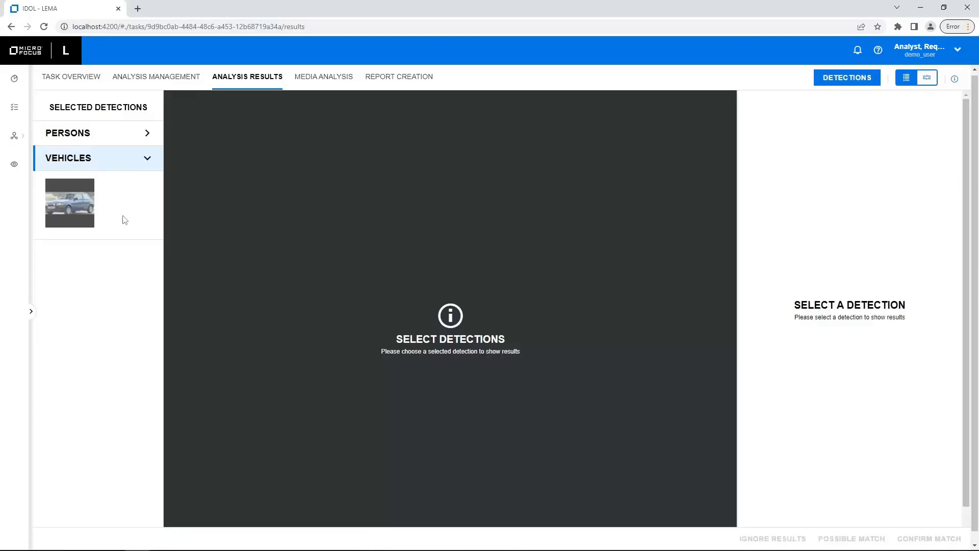
pyautogui.click(80, 211)
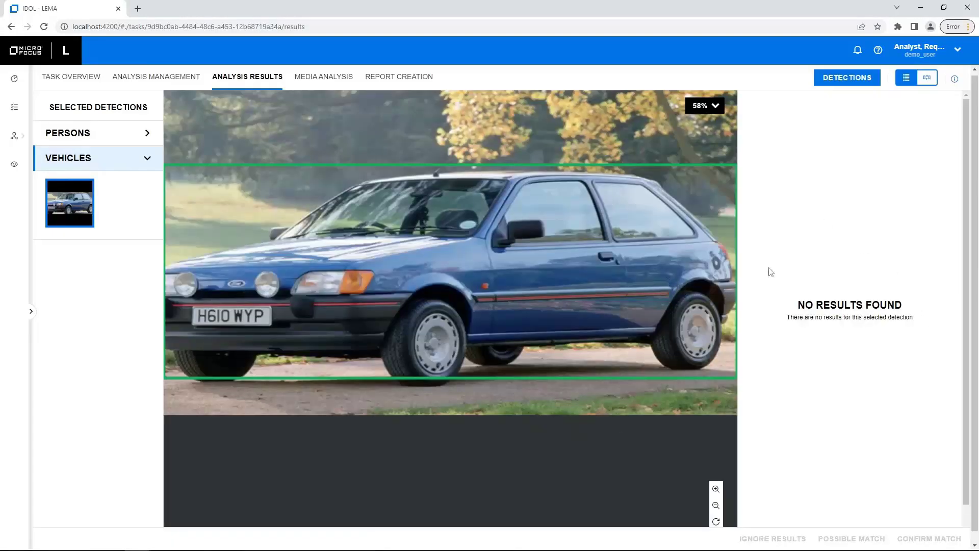
# Start creating a new vehicle entity from the blue Ford detection, keeping the plate value detected by the MicroFocus engine
pyautogui.scroll(-1, 582, 273)
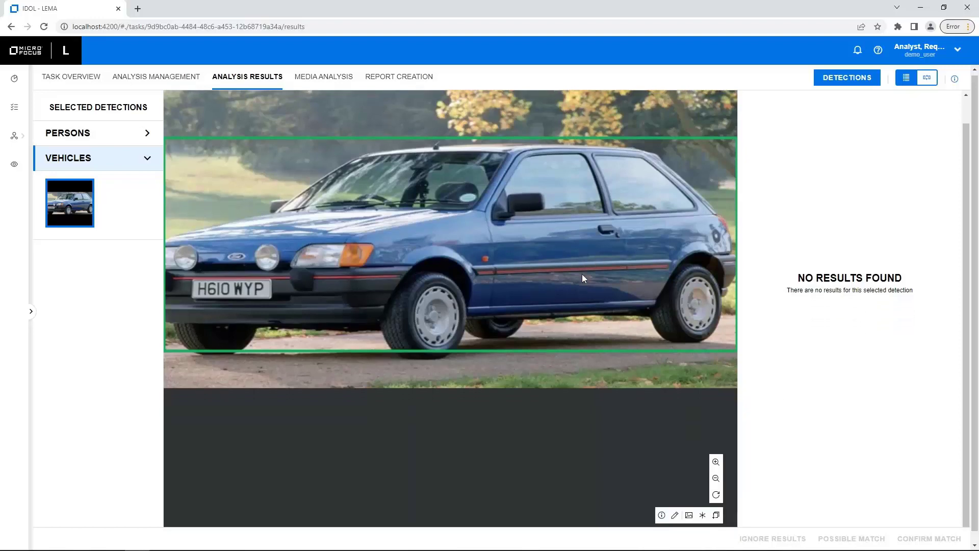
pyautogui.click(703, 516)
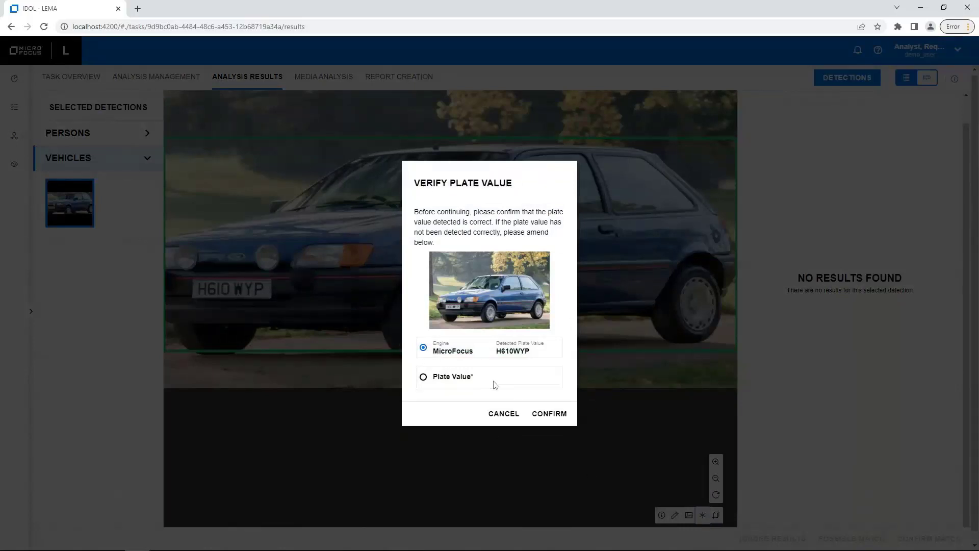
pyautogui.click(423, 376)
pyautogui.click(423, 347)
pyautogui.click(555, 414)
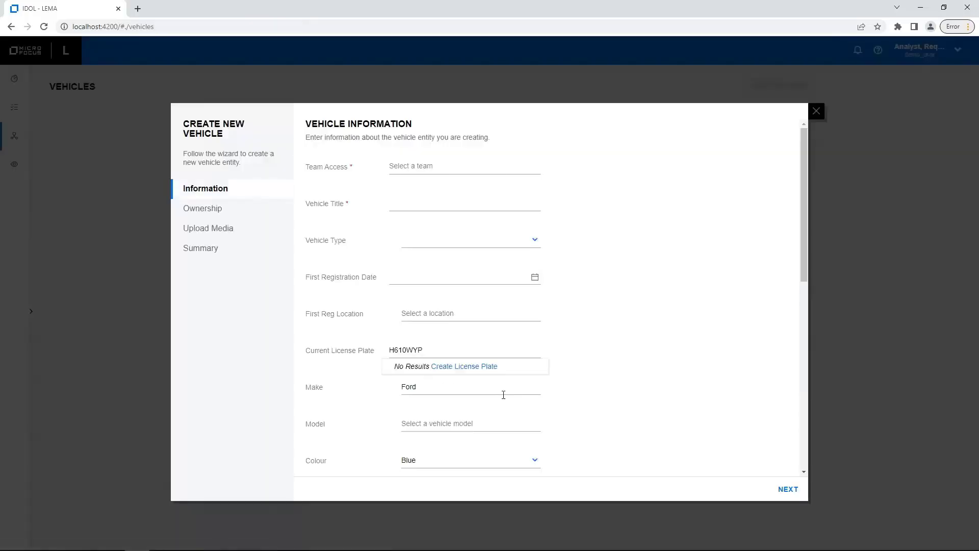